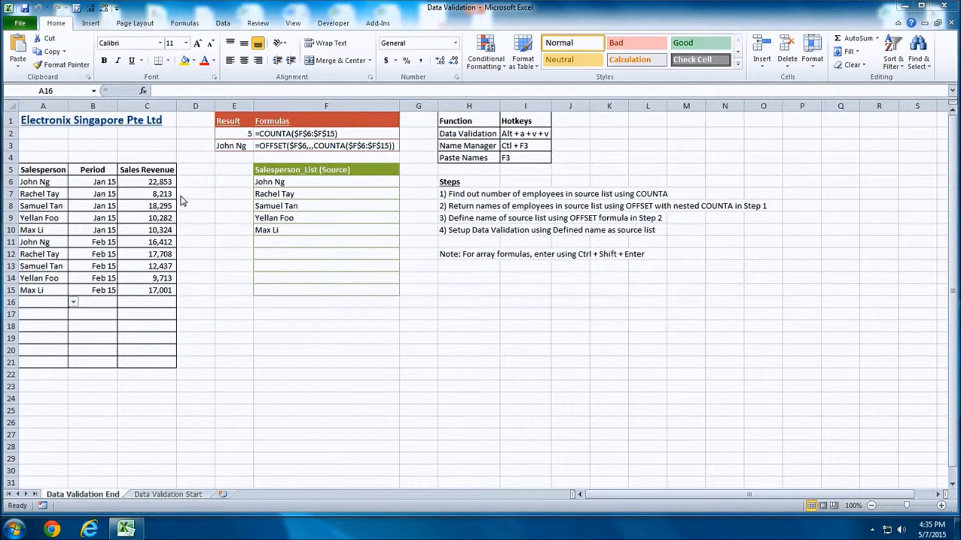
Choose the second listed salesperson for A16, and try overwriting it with the same name in reversed order
{"action": "left_click", "coordinate": [73, 302]}
{"action": "left_click", "coordinate": [62, 320]}
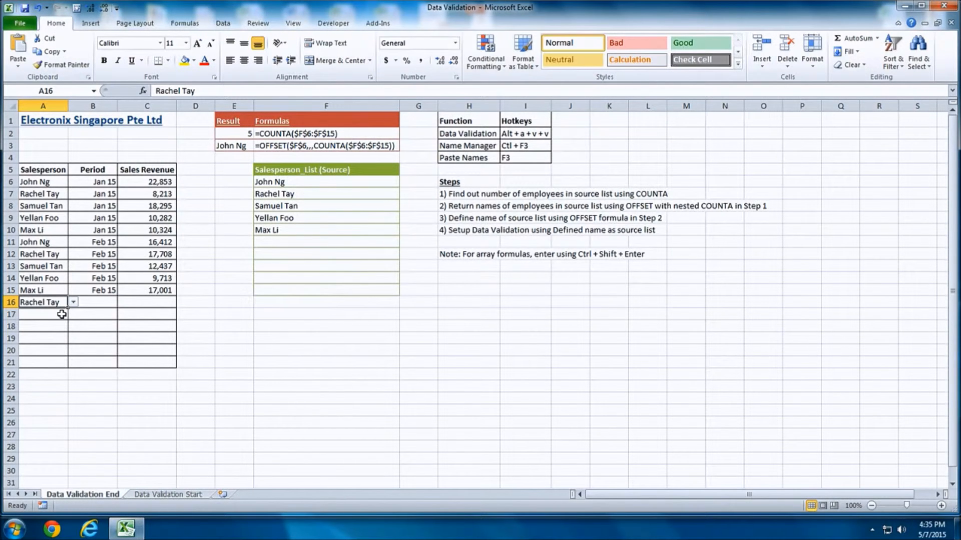
{"action": "type", "text": "Tay rachel"}
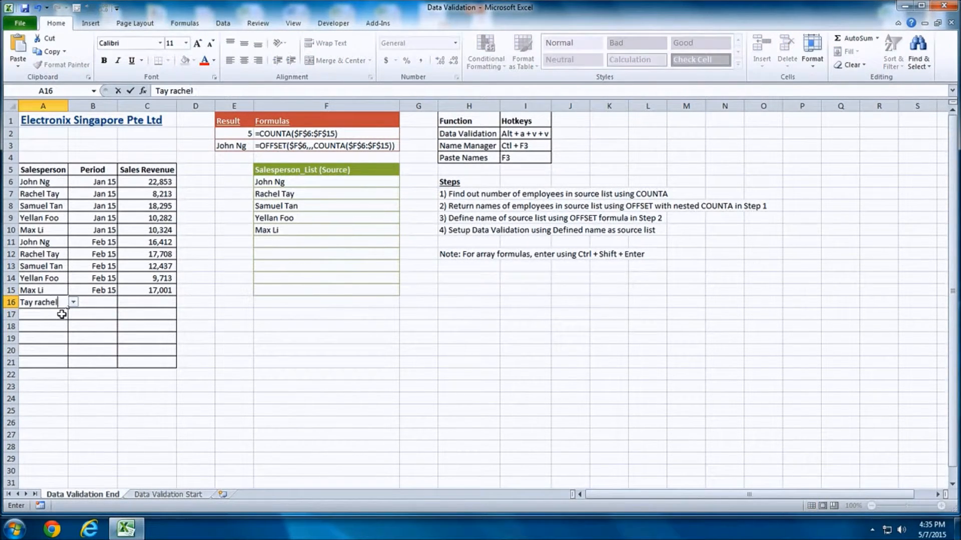
{"action": "key", "text": "Return"}
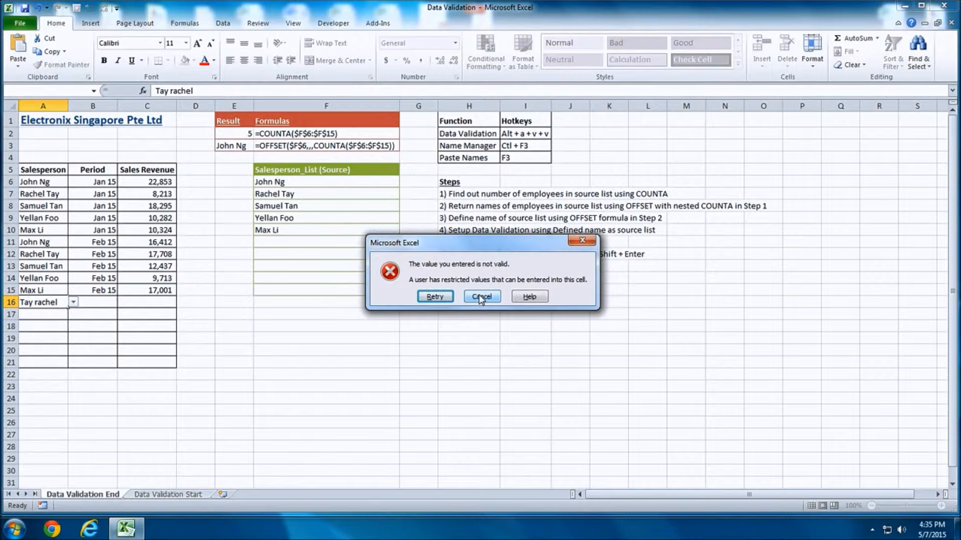
{"action": "left_click", "coordinate": [481, 296]}
Add a new salesperson's first name to the source list in F11
{"action": "left_click", "coordinate": [302, 244]}
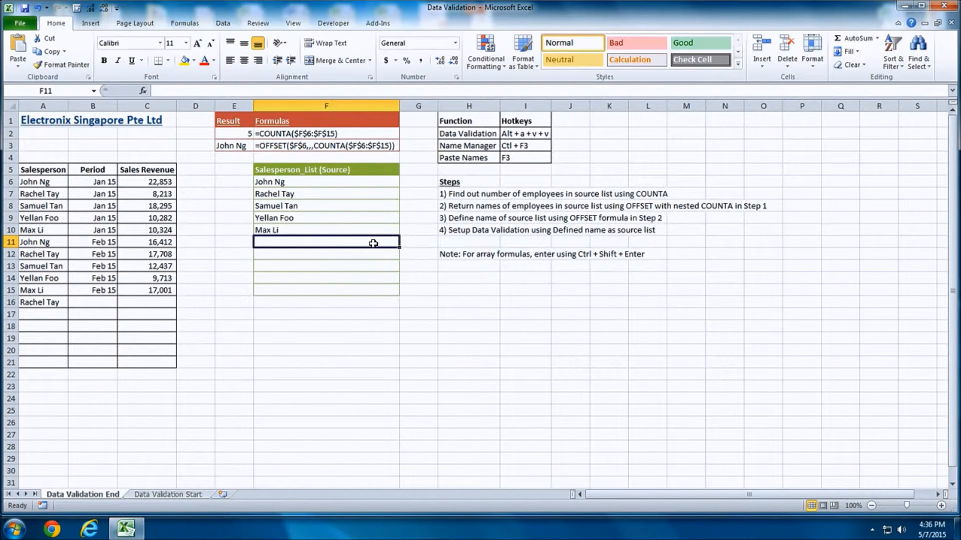
{"action": "type", "text": "Larry"}
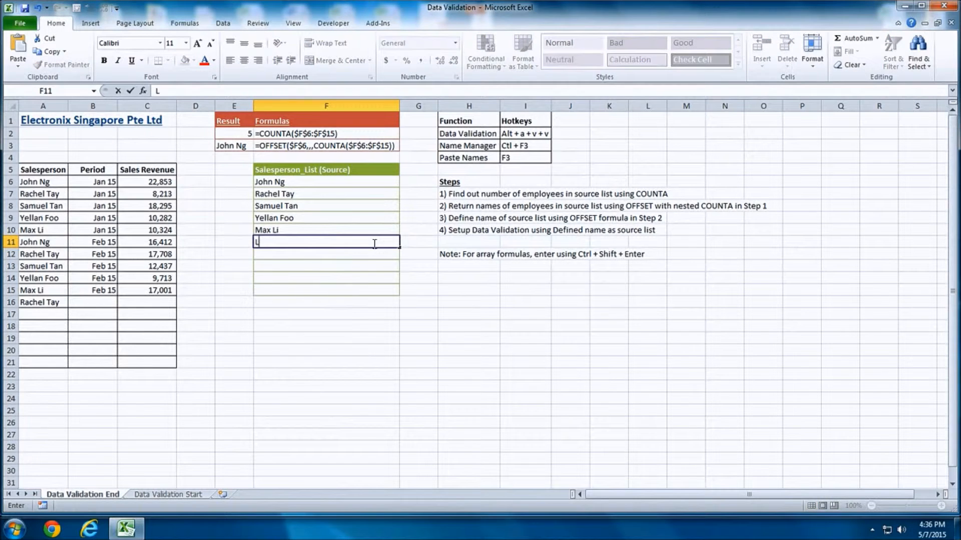
{"action": "key", "text": "Return"}
Choose the newly added salesperson from the dropdown list in A17
{"action": "left_click", "coordinate": [55, 315]}
{"action": "left_click", "coordinate": [73, 314]}
{"action": "left_click", "coordinate": [54, 369]}
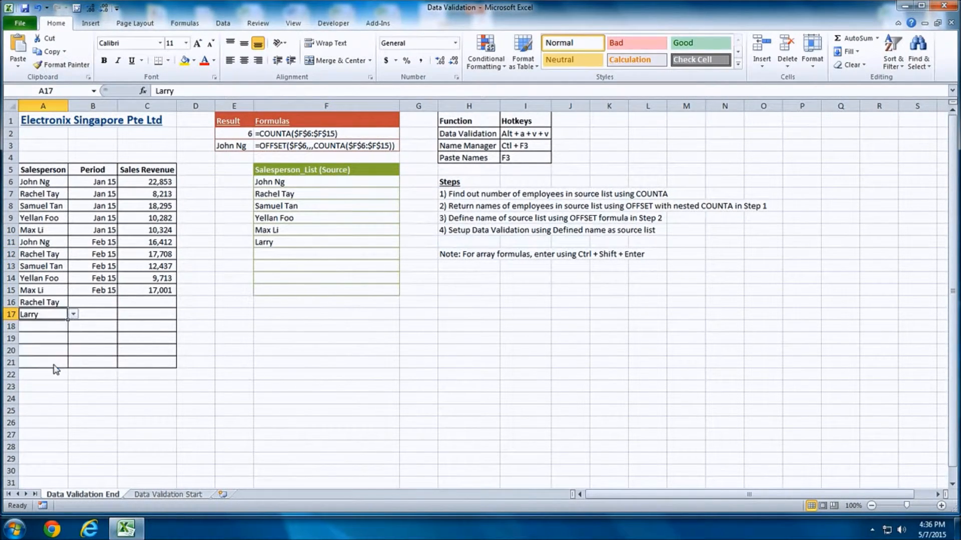
Copy the blank cell E17 over A17, and enter an unlisted first name there
{"action": "left_click", "coordinate": [234, 313]}
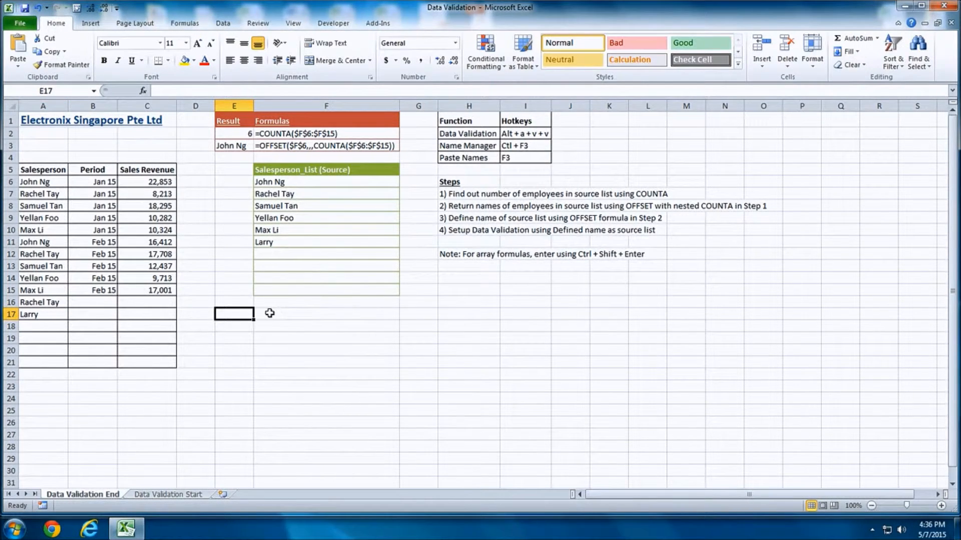
{"action": "key", "text": "ctrl+c"}
{"action": "left_click", "coordinate": [43, 321]}
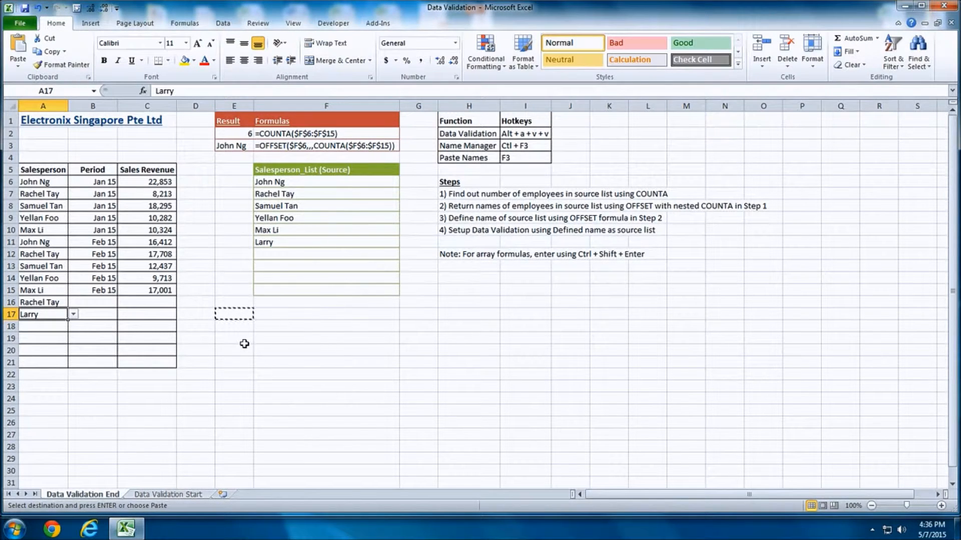
{"action": "key", "text": "ctrl+v"}
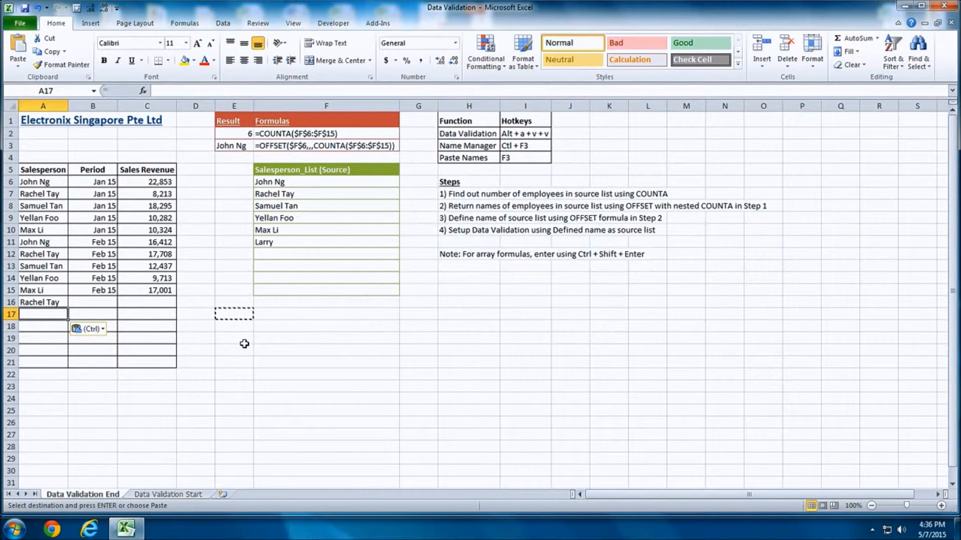
{"action": "type", "text": "David"}
{"action": "key", "text": "Return"}
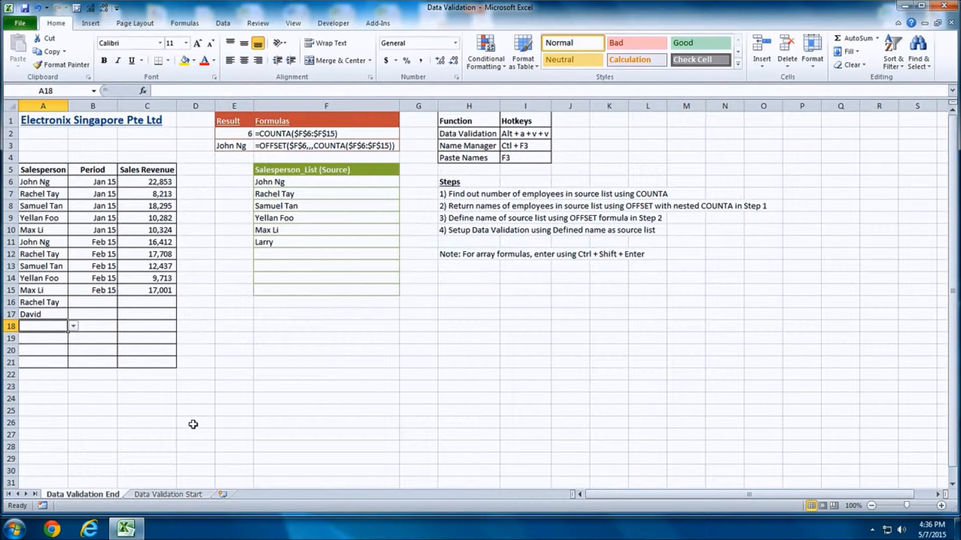
On the Data Validation Start sheet, restrict A6:A21 to a List validation with source =$F$6:$F$10
{"action": "left_click", "coordinate": [162, 494]}
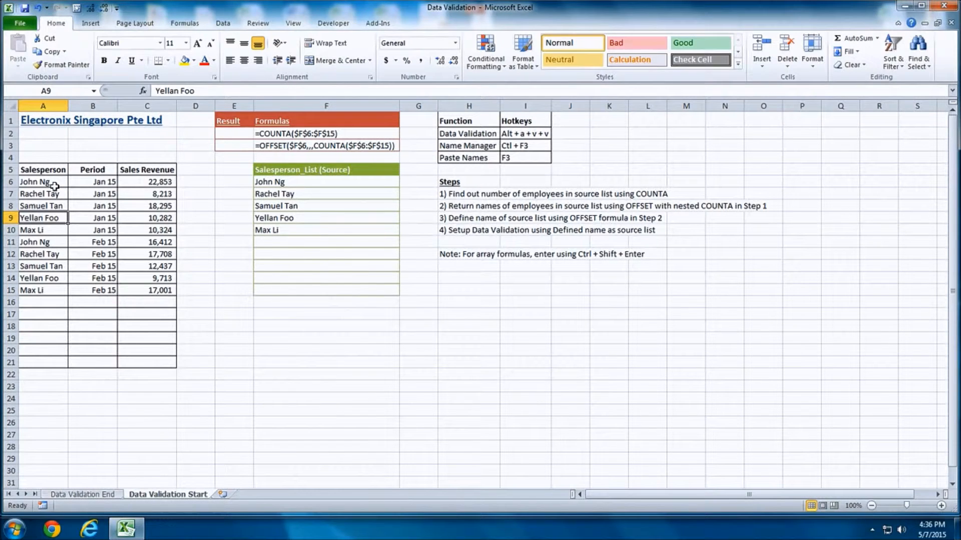
{"action": "left_click_drag", "start_coordinate": [50, 184], "coordinate": [31, 364]}
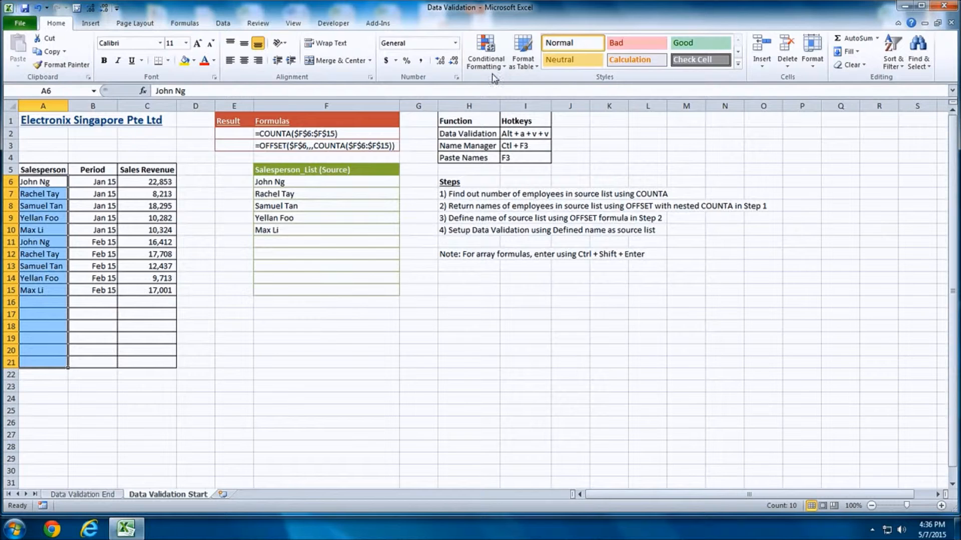
{"action": "left_click", "coordinate": [223, 23]}
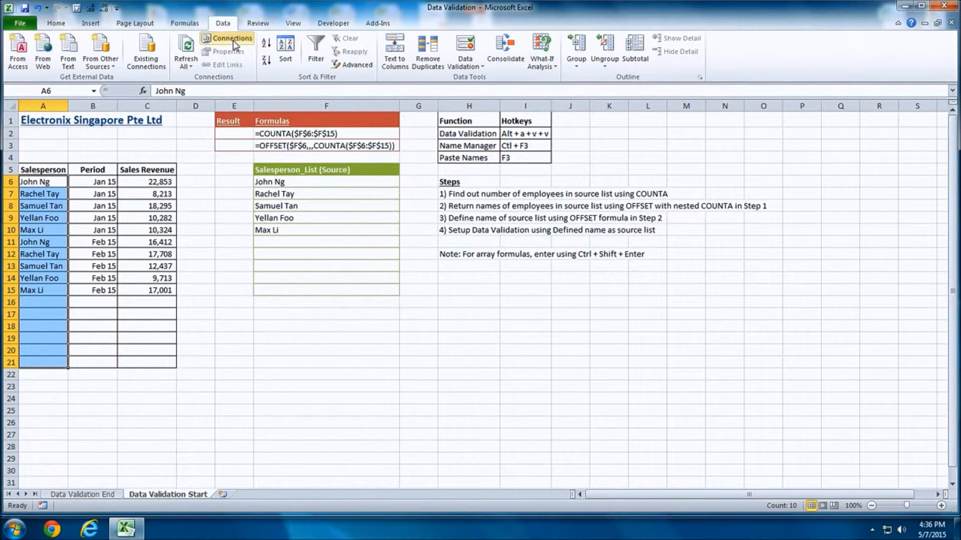
{"action": "left_click", "coordinate": [463, 44]}
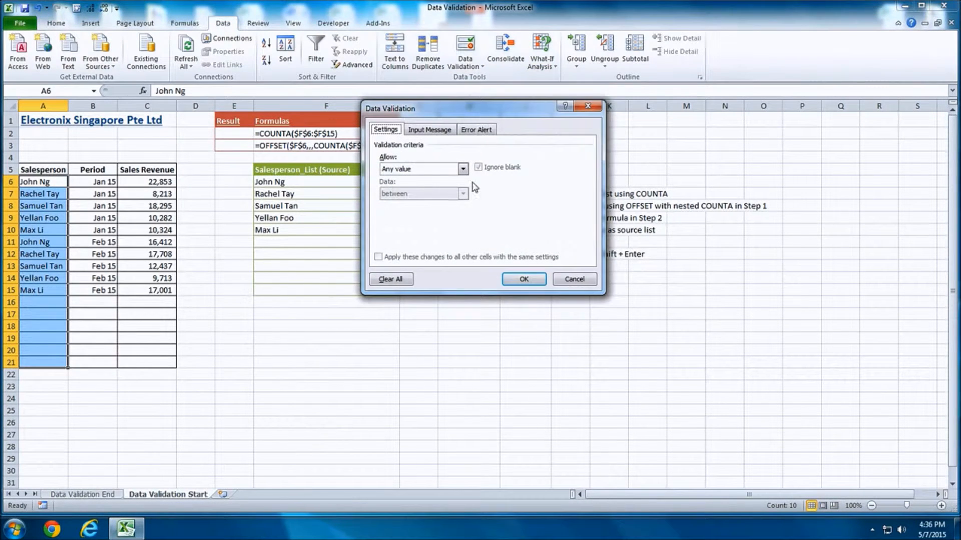
{"action": "left_click", "coordinate": [398, 170]}
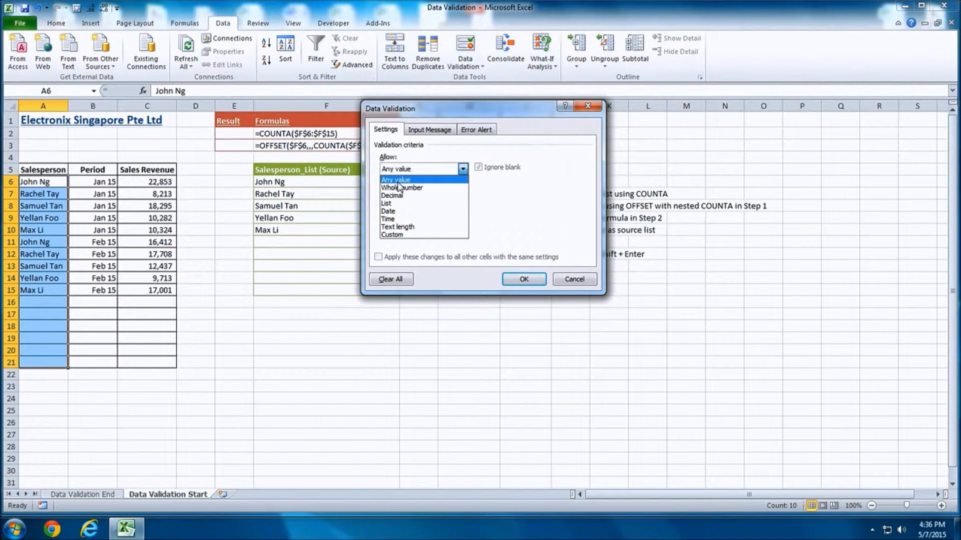
{"action": "left_click", "coordinate": [399, 204]}
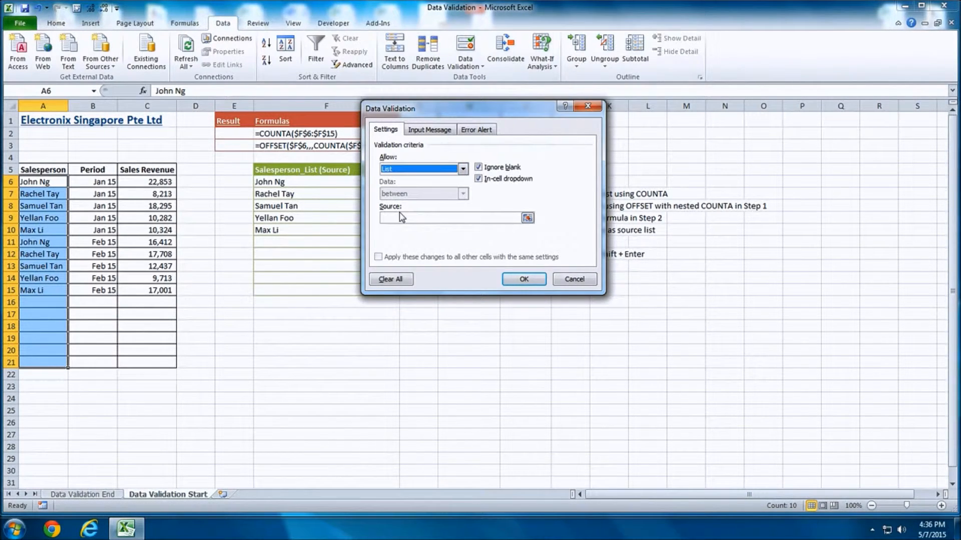
{"action": "left_click", "coordinate": [470, 217]}
{"action": "left_click_drag", "start_coordinate": [309, 182], "coordinate": [308, 229]}
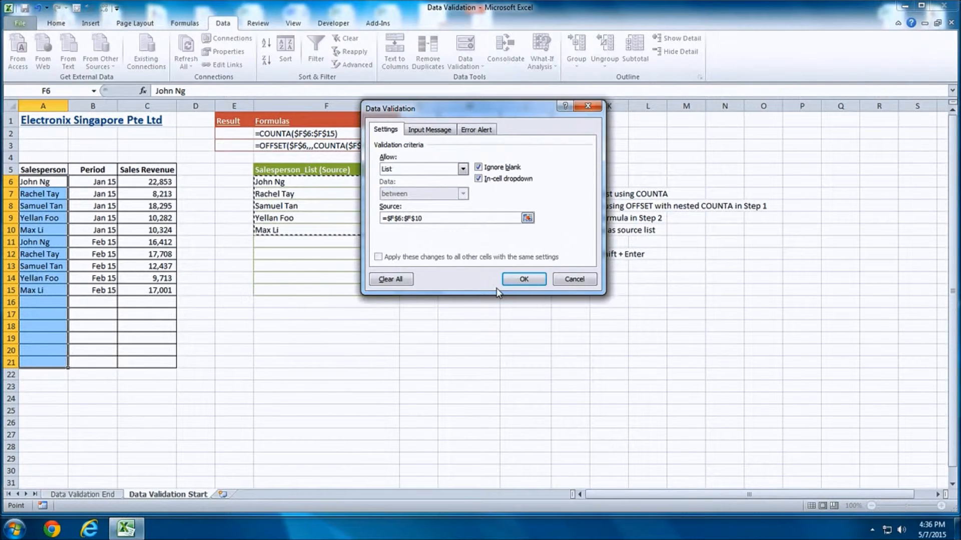
{"action": "left_click", "coordinate": [524, 281]}
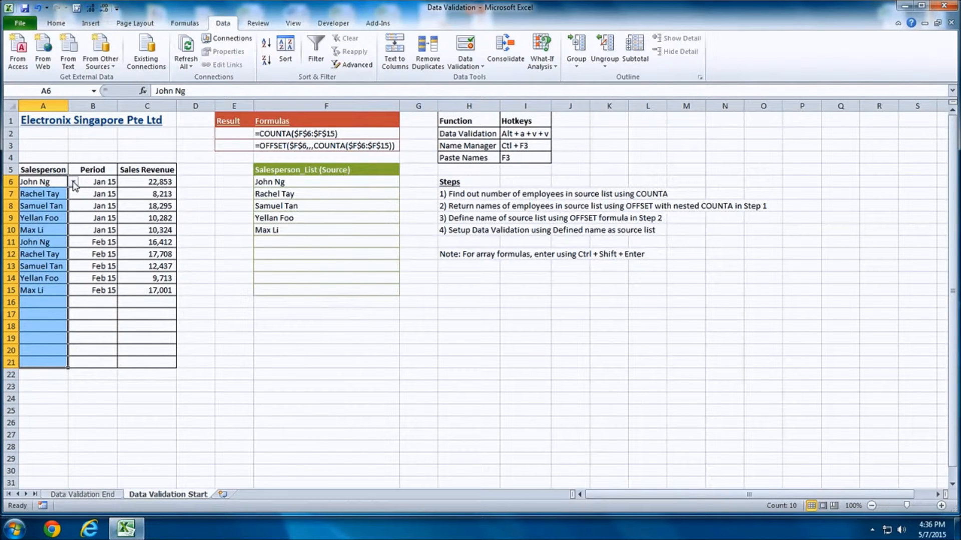
Fill A16 with the second listed salesperson and A17 with the fourth, using their dropdown lists
{"action": "left_click", "coordinate": [74, 287]}
{"action": "left_click", "coordinate": [50, 303]}
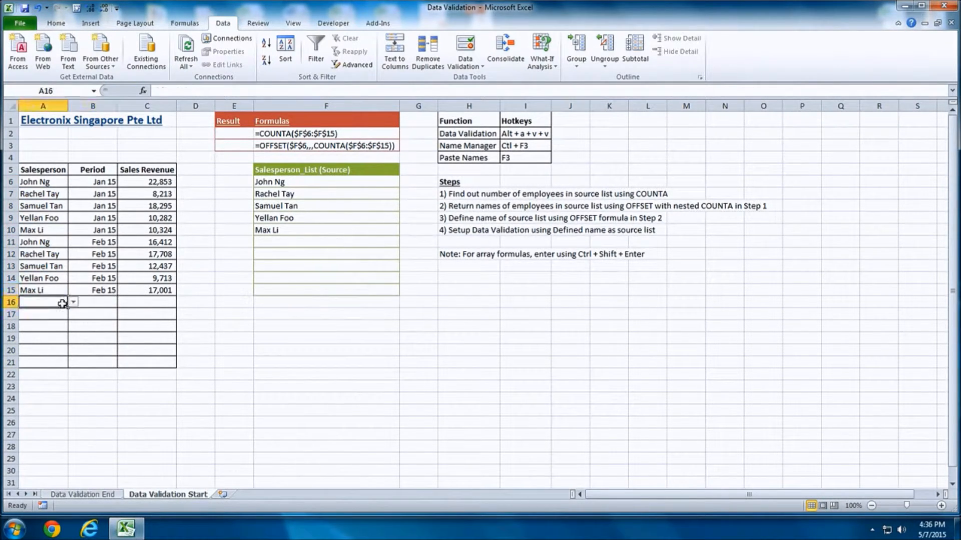
{"action": "left_click", "coordinate": [73, 303]}
{"action": "left_click", "coordinate": [71, 320]}
{"action": "key", "text": "Return"}
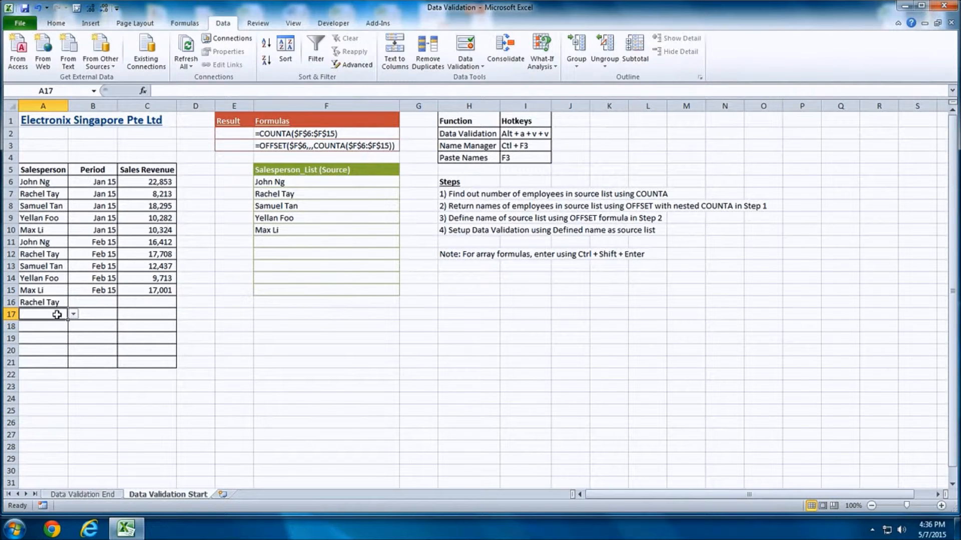
{"action": "left_click", "coordinate": [73, 314]}
{"action": "left_click", "coordinate": [50, 346]}
Add a new salesperson's first name in F11 of the Data Validation Start sheet's source list
{"action": "left_click", "coordinate": [339, 245]}
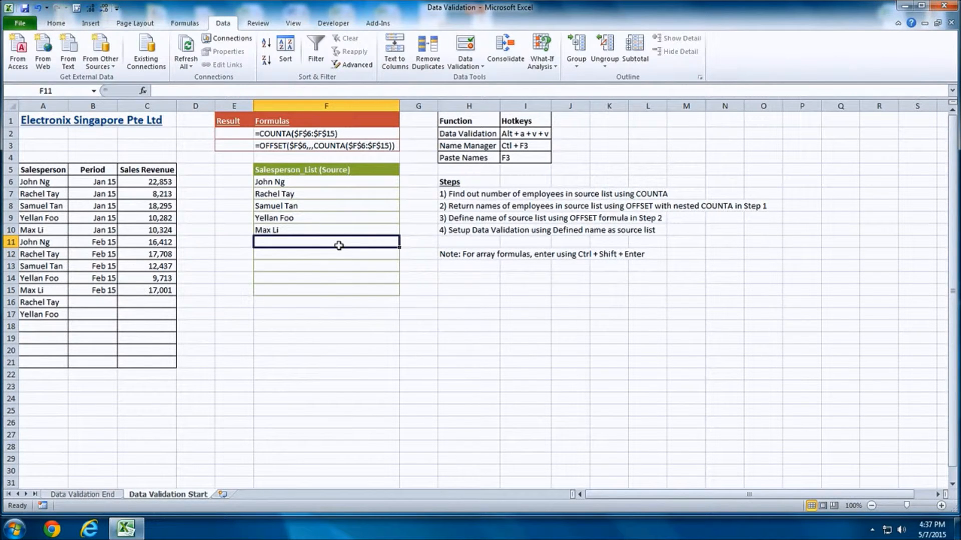
{"action": "type", "text": "Larry"}
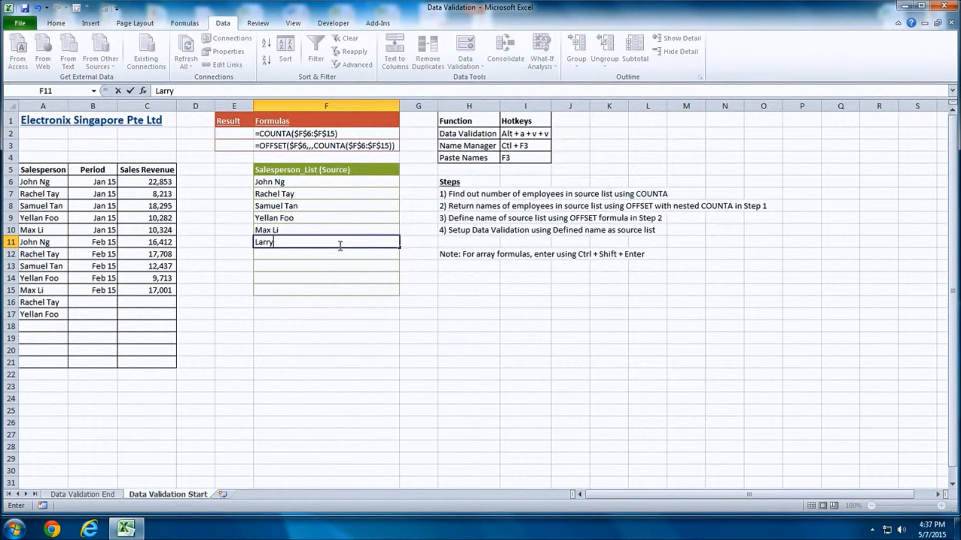
{"action": "key", "text": "Return"}
Check which salespeople the dropdown list in A18 offers
{"action": "left_click", "coordinate": [34, 327]}
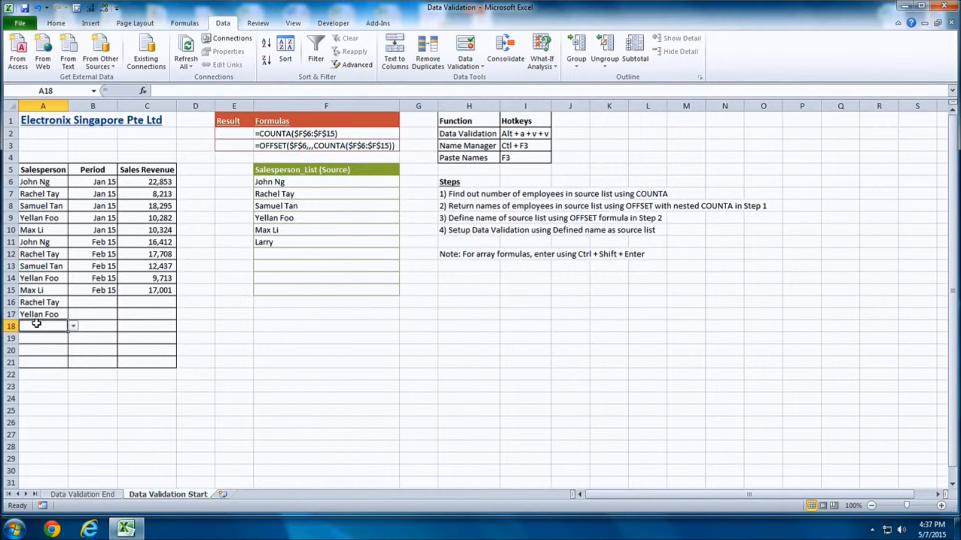
{"action": "left_click", "coordinate": [73, 326]}
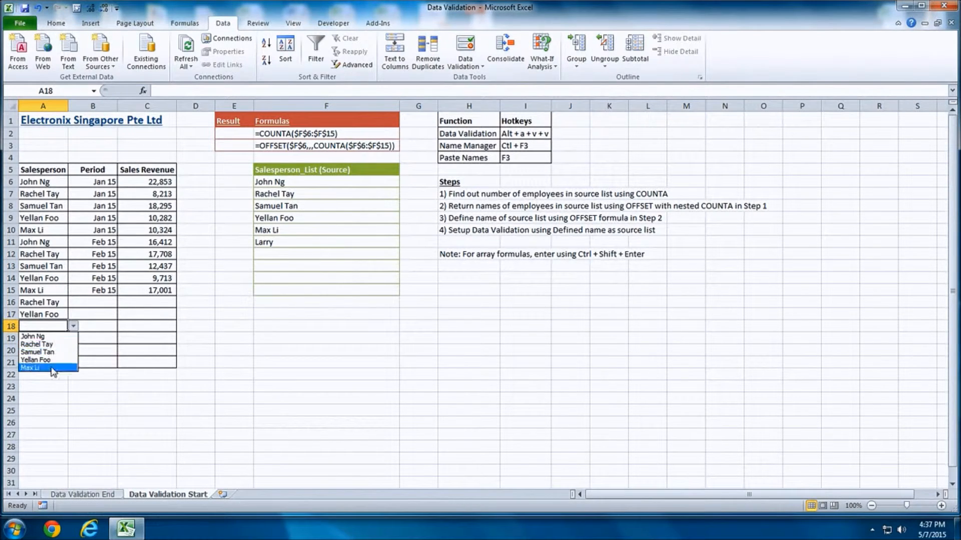
{"action": "key", "text": "Escape"}
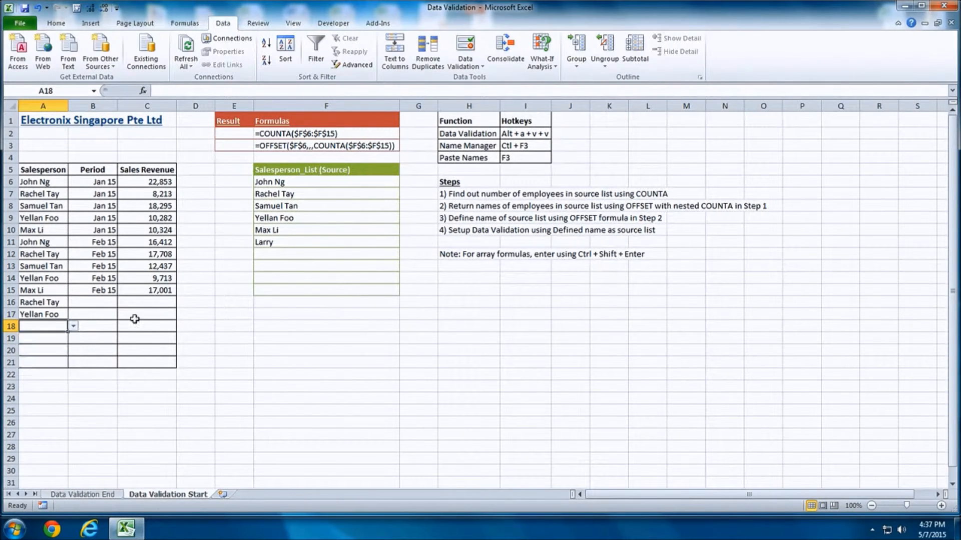
Clear all data validation settings from the Salesperson cells A6:A21
{"action": "left_click", "coordinate": [53, 182]}
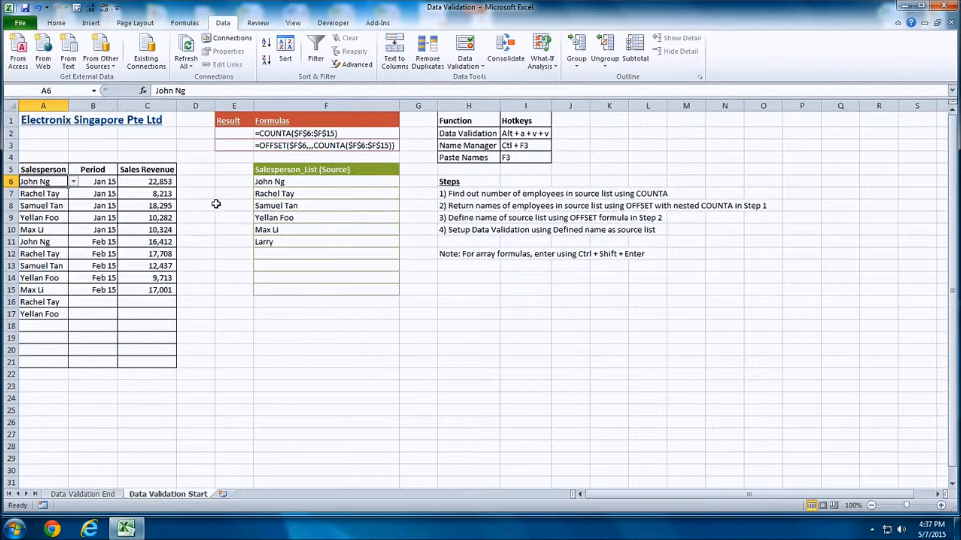
{"action": "left_click_drag", "start_coordinate": [45, 183], "coordinate": [37, 362]}
{"action": "key", "text": "alt"}
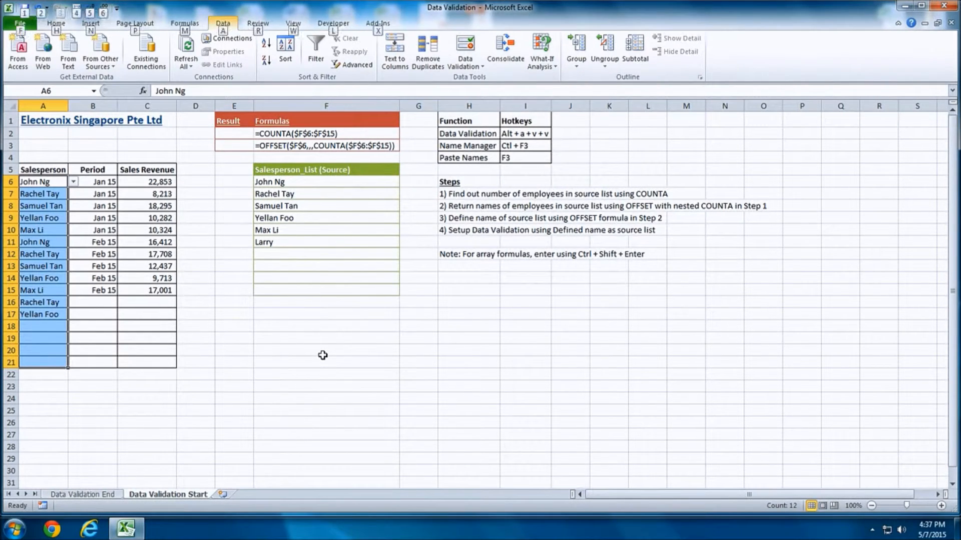
{"action": "key", "text": "a"}
{"action": "key", "text": "v"}
{"action": "key", "text": "v"}
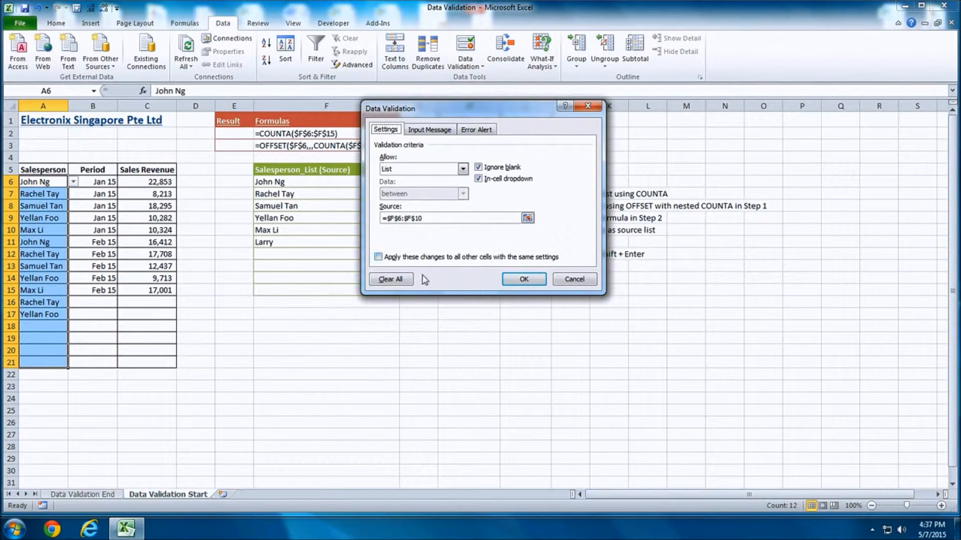
{"action": "left_click", "coordinate": [400, 279]}
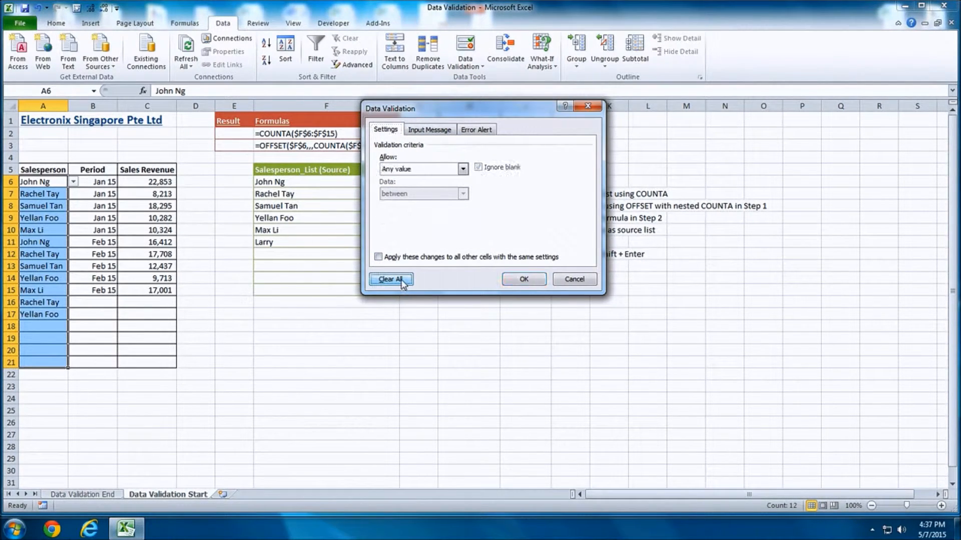
{"action": "left_click", "coordinate": [513, 280]}
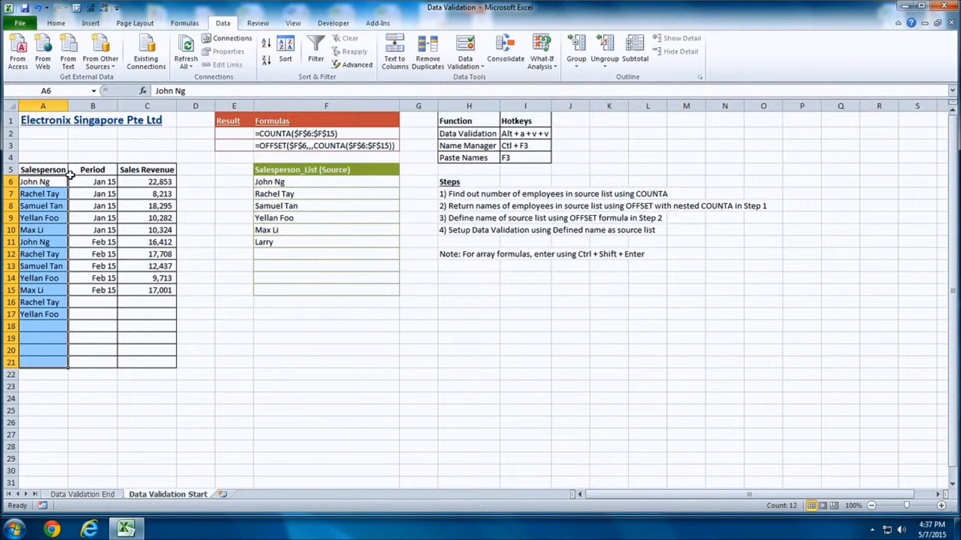
Count the employees in the source list by entering =COUNTA($F$6:$F$15) in E2
{"action": "left_click", "coordinate": [232, 244]}
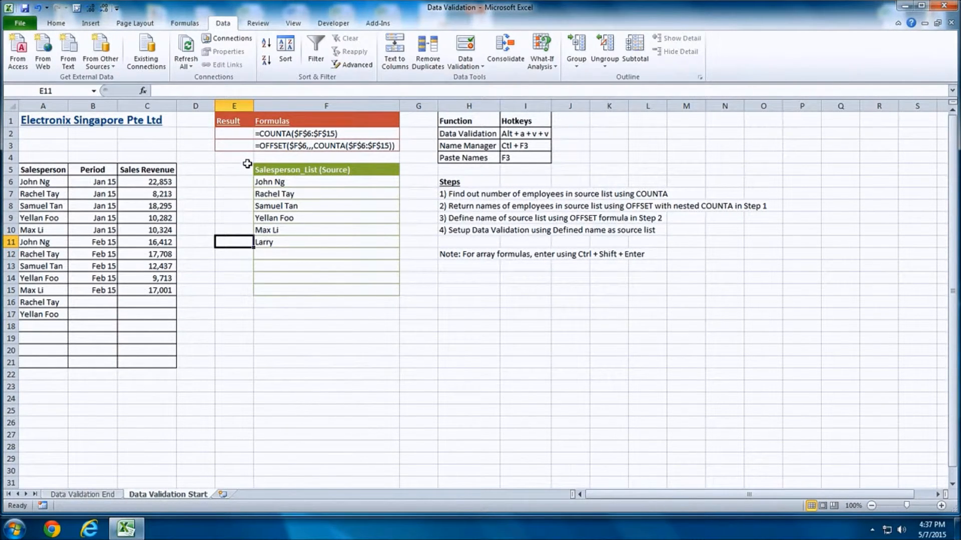
{"action": "left_click", "coordinate": [242, 133]}
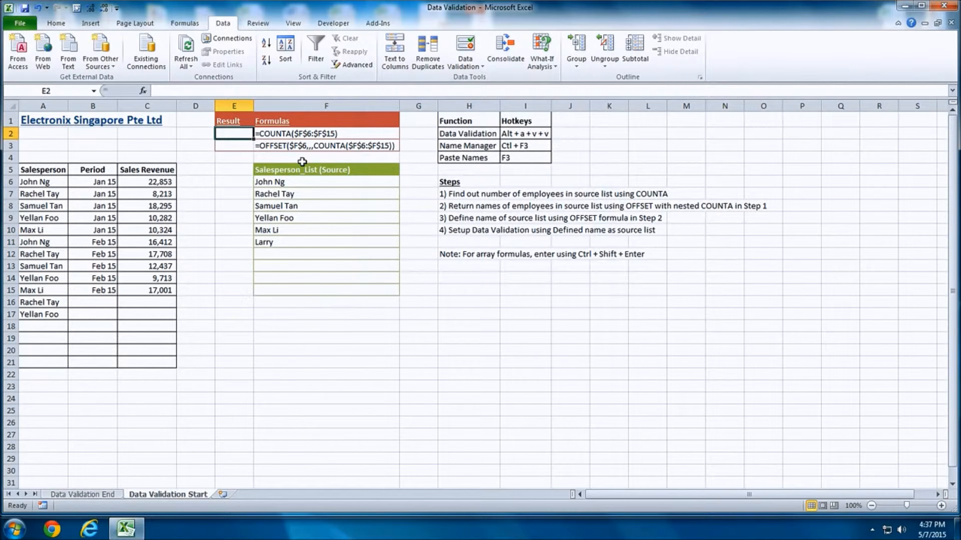
{"action": "type", "text": "=counta"}
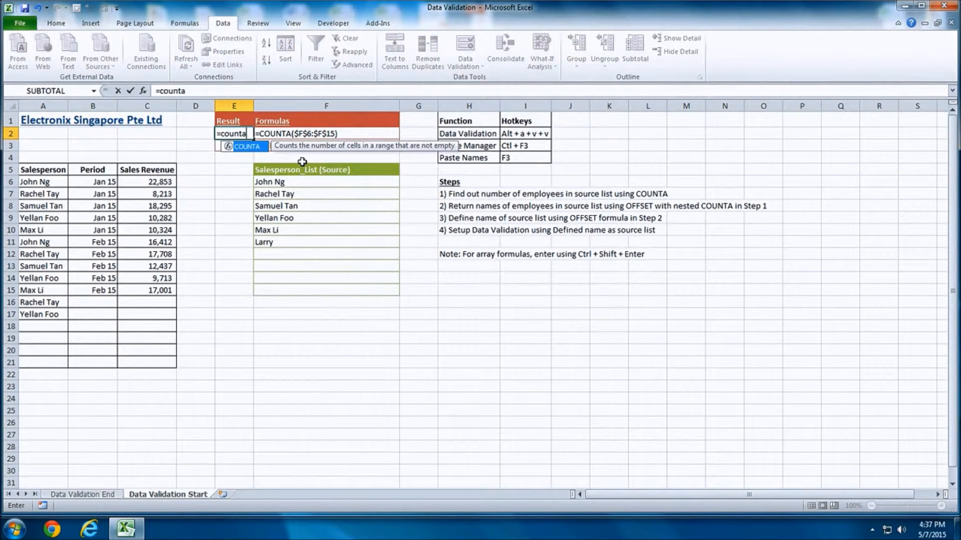
{"action": "key", "text": "Tab"}
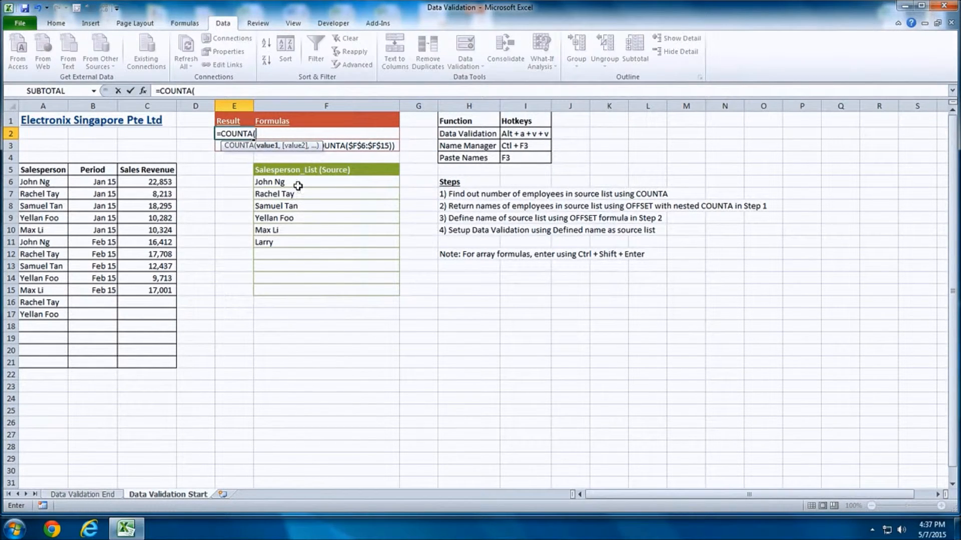
{"action": "left_click", "coordinate": [298, 186]}
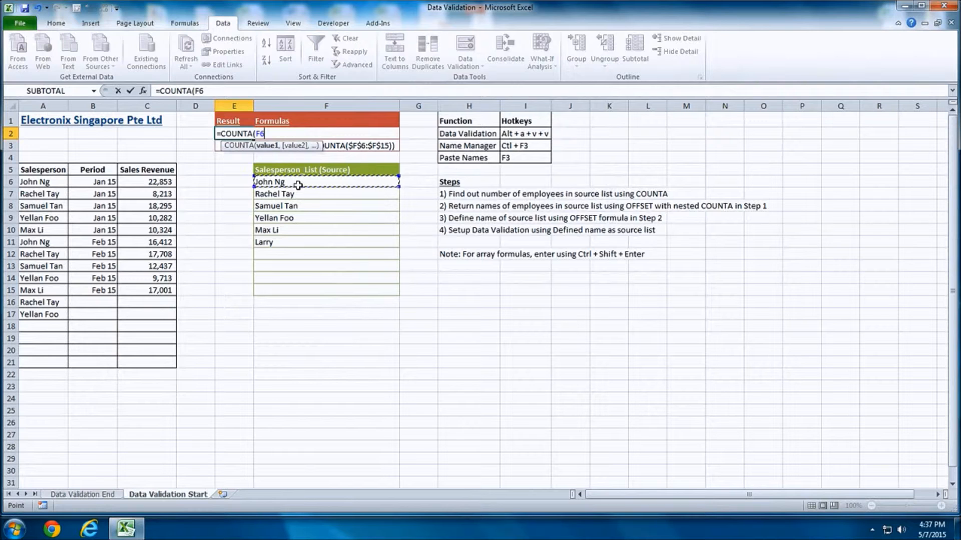
{"action": "left_click_drag", "start_coordinate": [297, 186], "coordinate": [283, 291]}
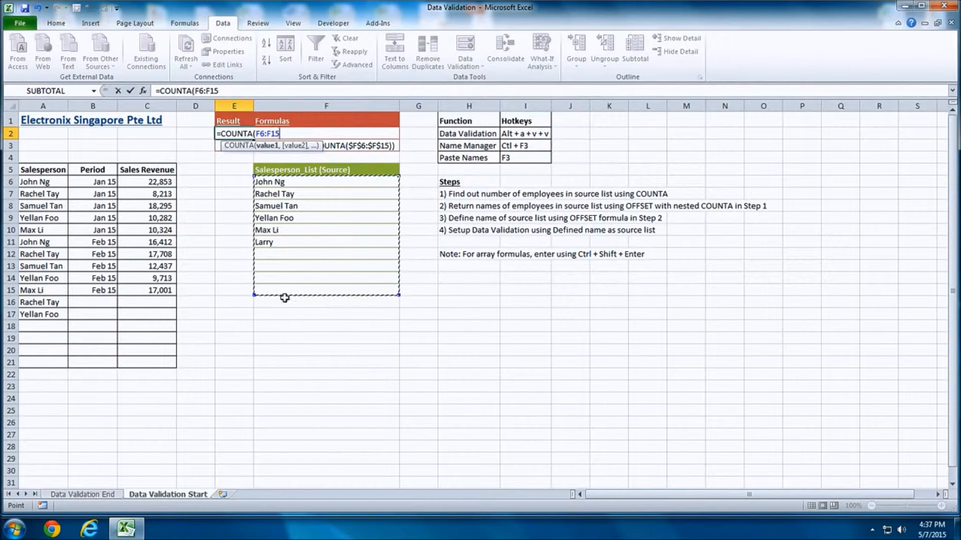
{"action": "key", "text": "F4"}
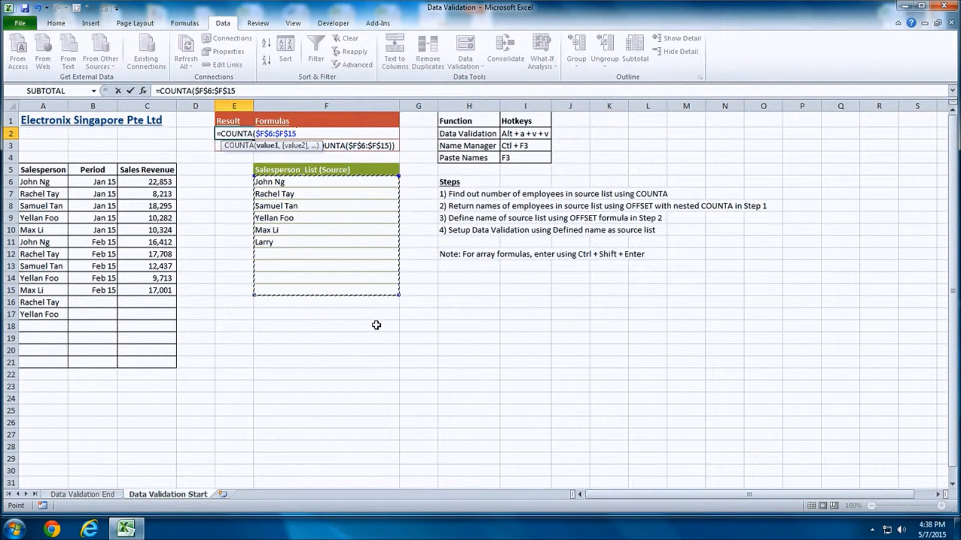
{"action": "type", "text": ")"}
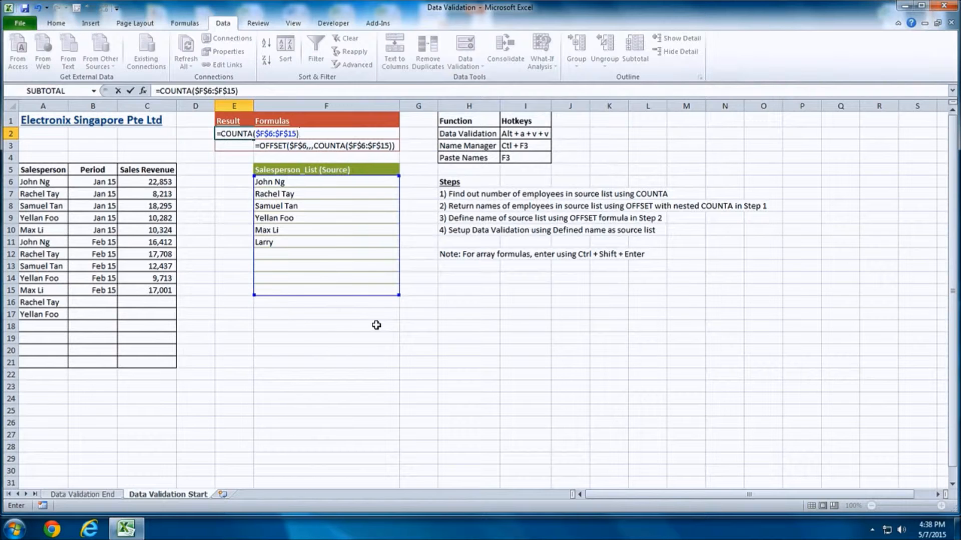
{"action": "key", "text": "Return"}
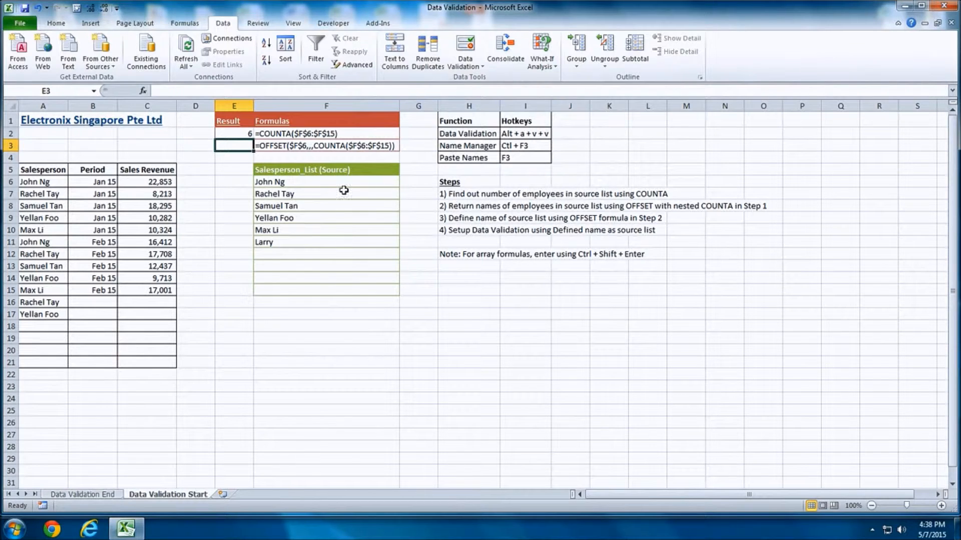
Add another salesperson's first name in F12 of the source list and check the employee count in E2
{"action": "left_click_drag", "start_coordinate": [344, 190], "coordinate": [338, 293]}
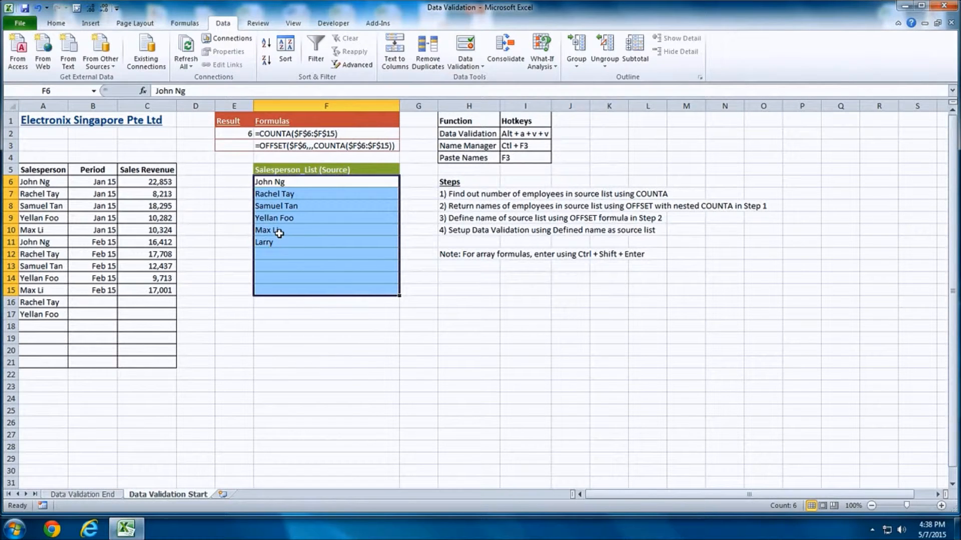
{"action": "left_click", "coordinate": [286, 255]}
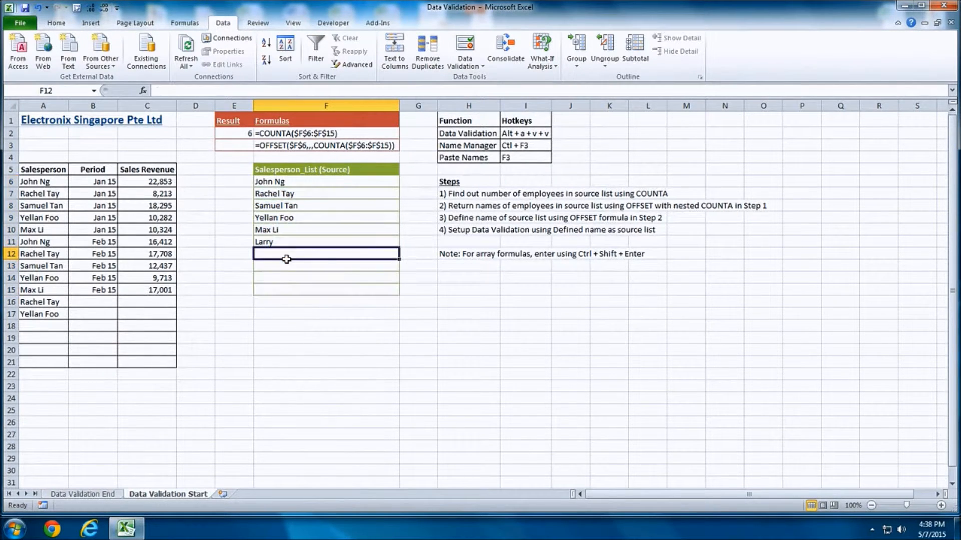
{"action": "type", "text": "Lester"}
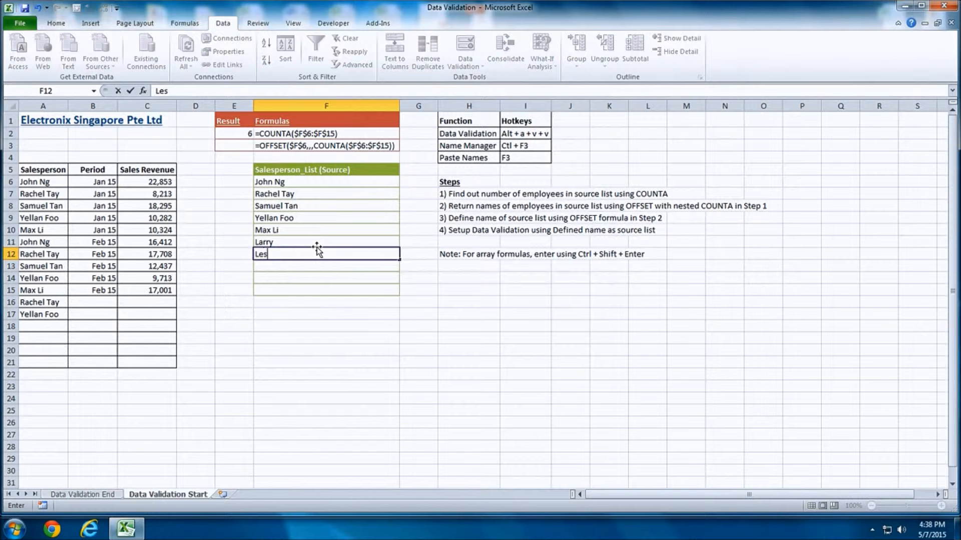
{"action": "key", "text": "Return"}
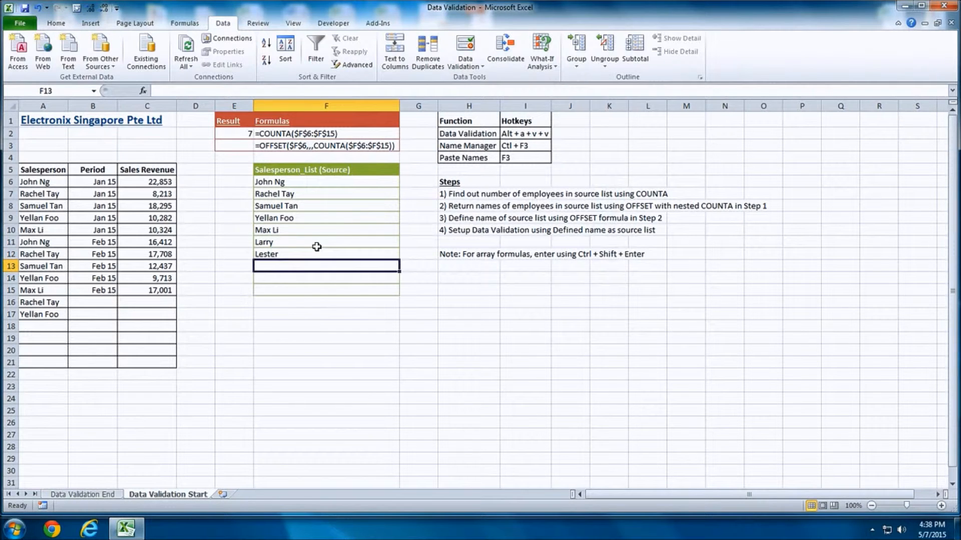
{"action": "left_click", "coordinate": [248, 132]}
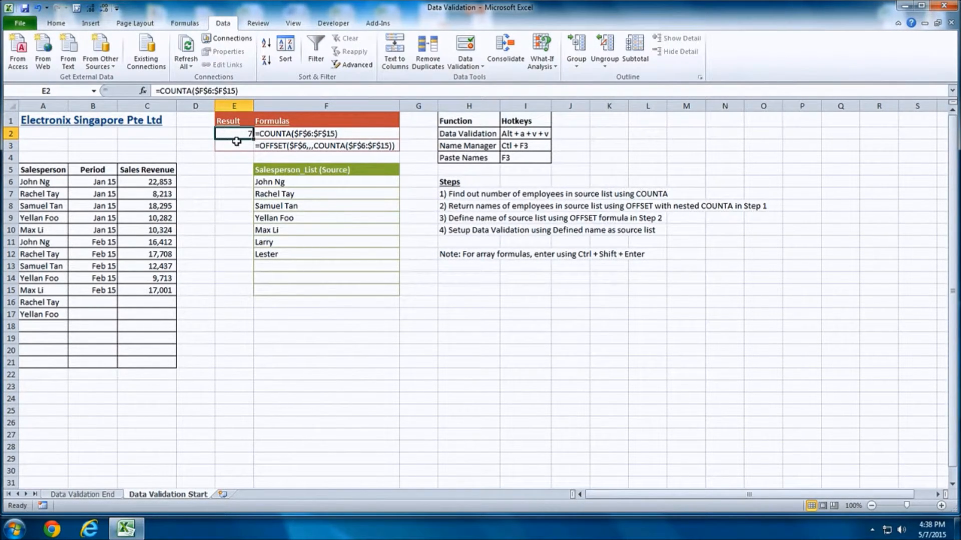
Begin an OFFSET formula in E3 with $F$6 as the absolute reference, leaving the rows and cols arguments empty
{"action": "left_click", "coordinate": [238, 145]}
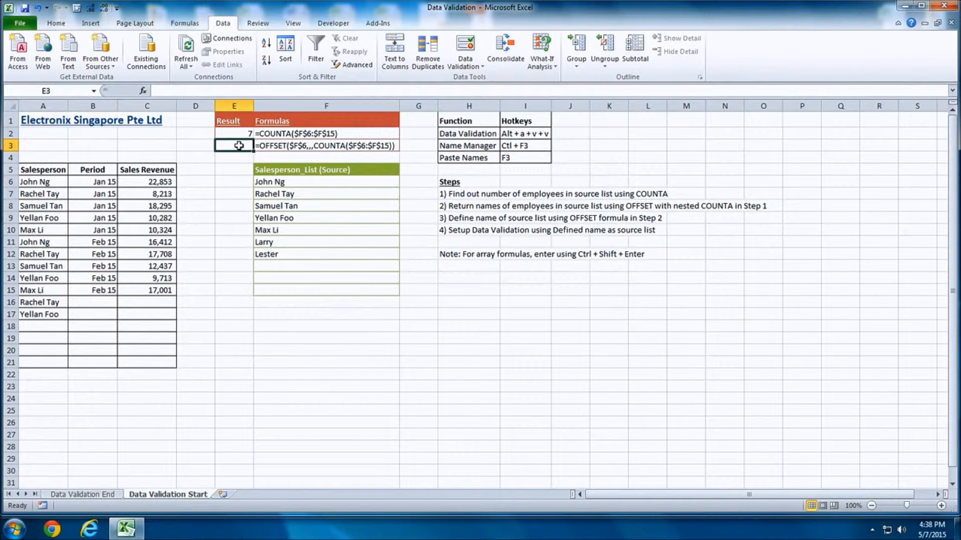
{"action": "type", "text": "=offset"}
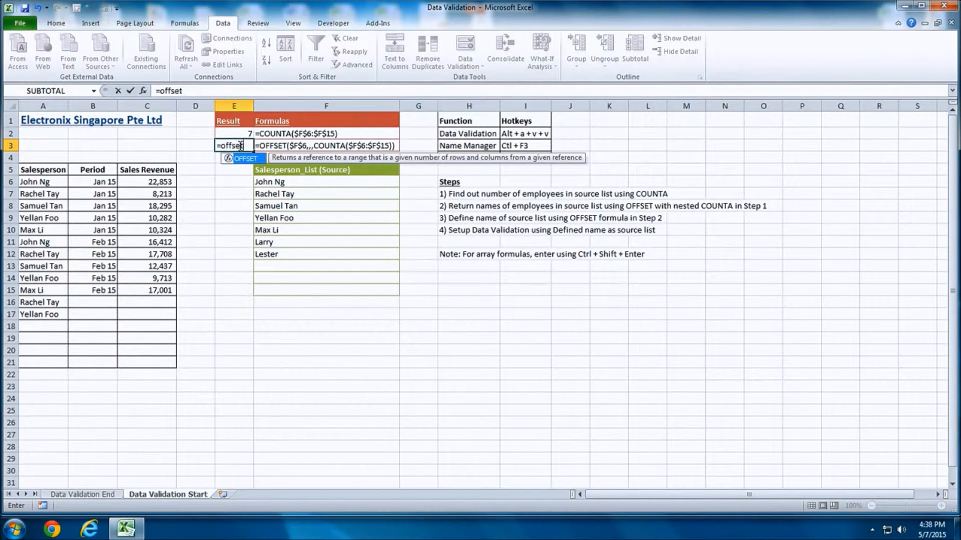
{"action": "key", "text": "Tab"}
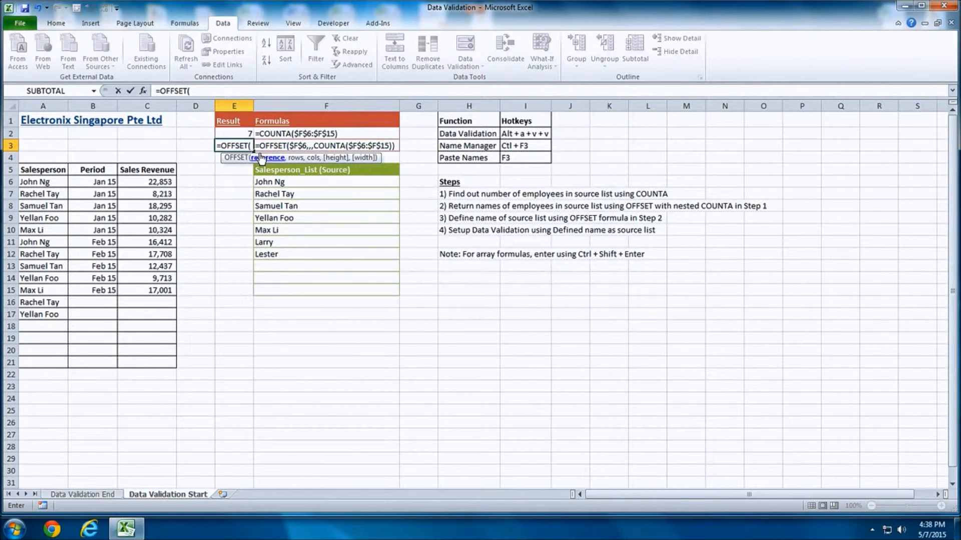
{"action": "left_click", "coordinate": [307, 183]}
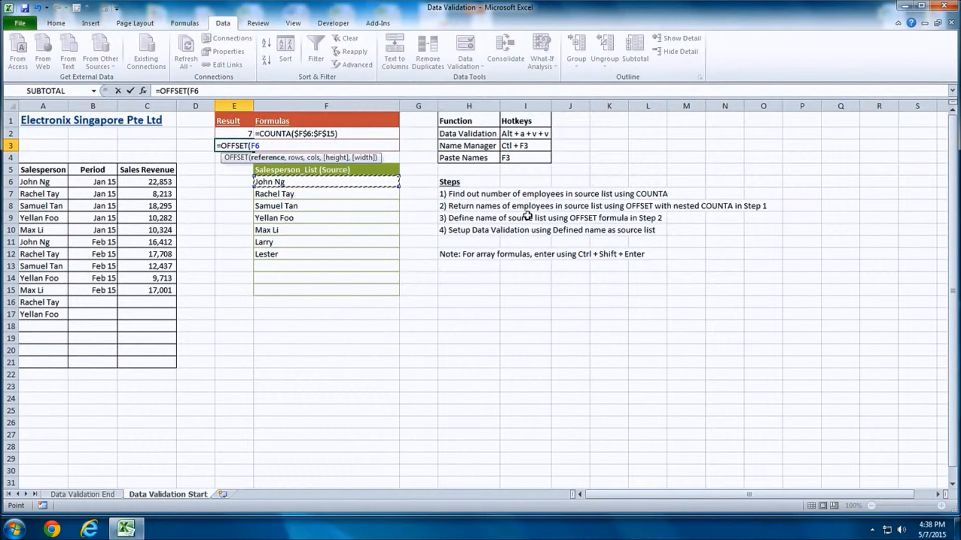
{"action": "key", "text": "F4"}
{"action": "type", "text": ","}
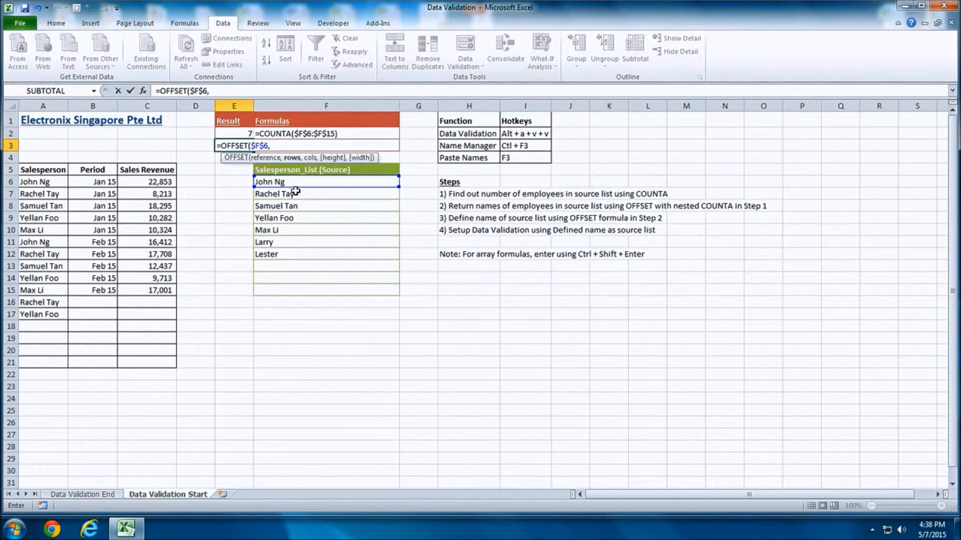
{"action": "type", "text": ","}
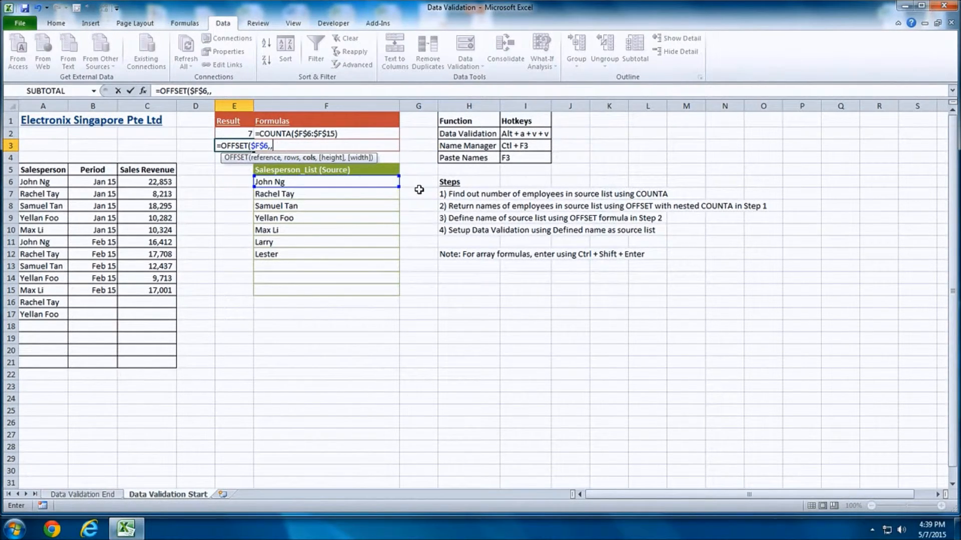
{"action": "type", "text": ","}
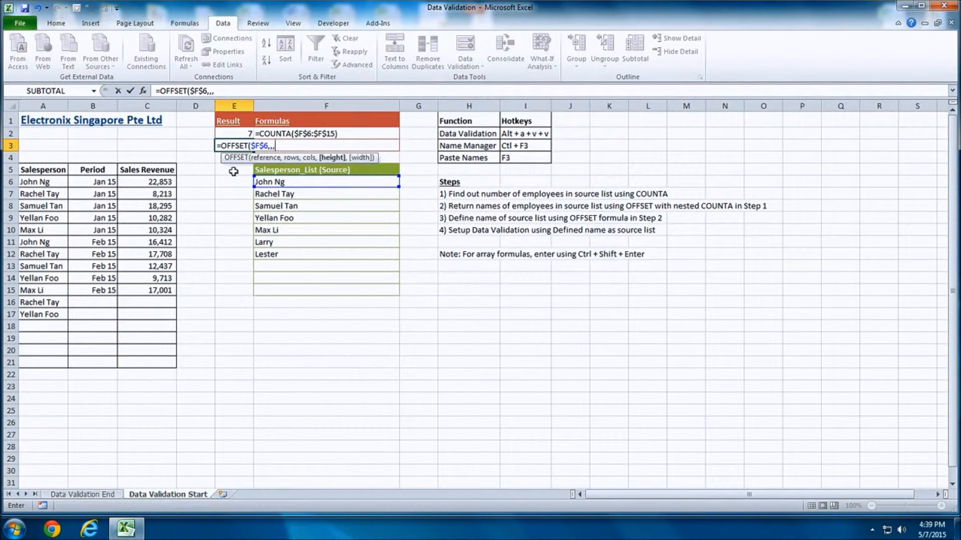
Store the unfinished OFFSET formula in E3 as text by putting an apostrophe in front of it
{"action": "left_click", "coordinate": [217, 146]}
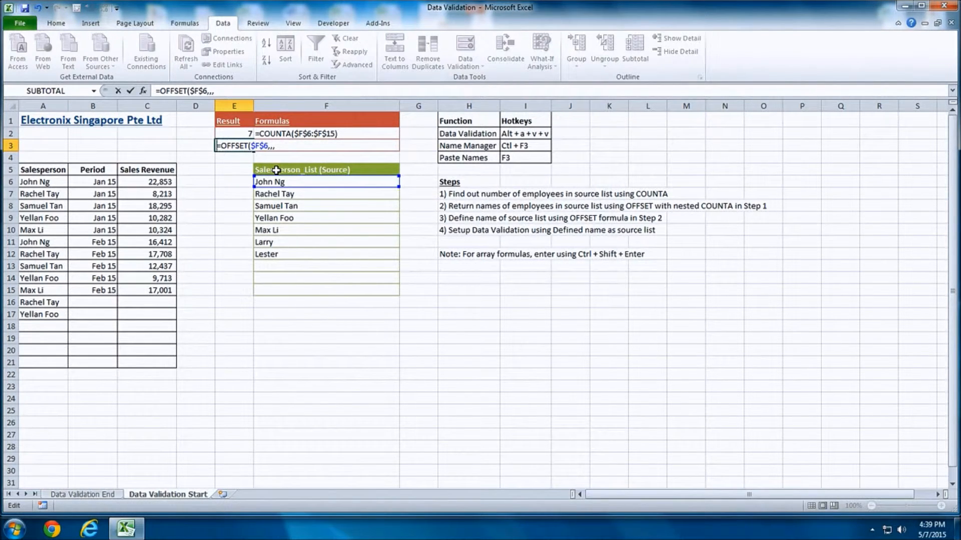
{"action": "type", "text": "'"}
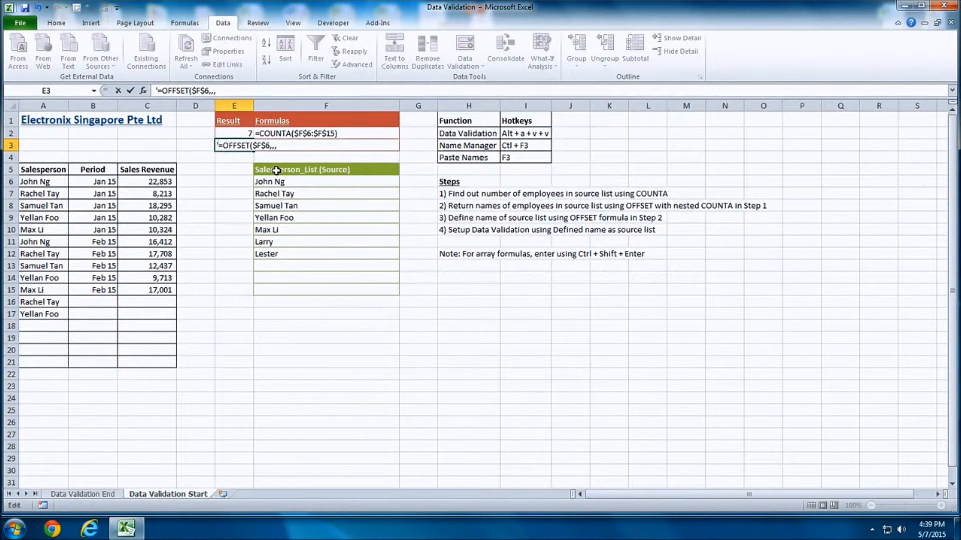
{"action": "key", "text": "shift+Return"}
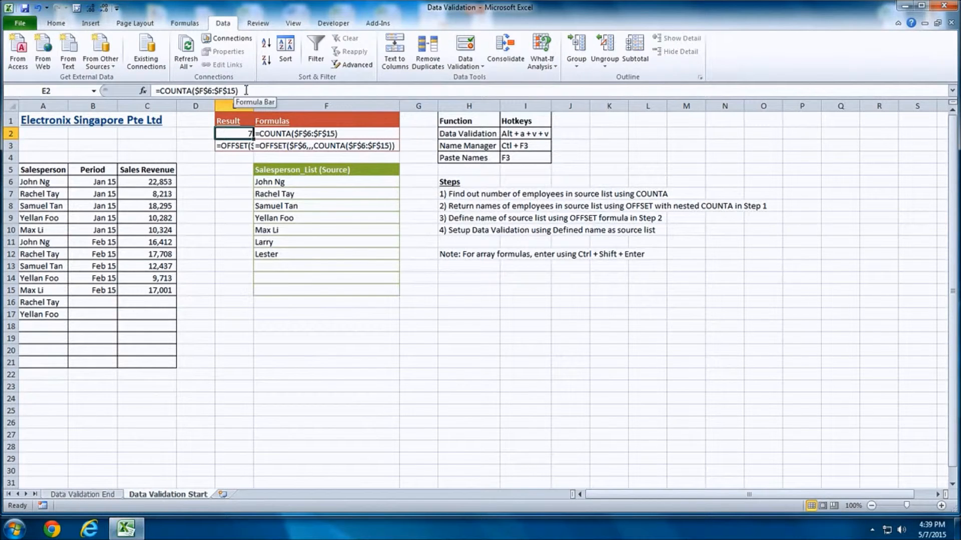
Copy COUNTA($F$6:$F$15) from E2's formula and append it as the height argument of the OFFSET text in E3
{"action": "left_click_drag", "start_coordinate": [247, 89], "coordinate": [162, 94]}
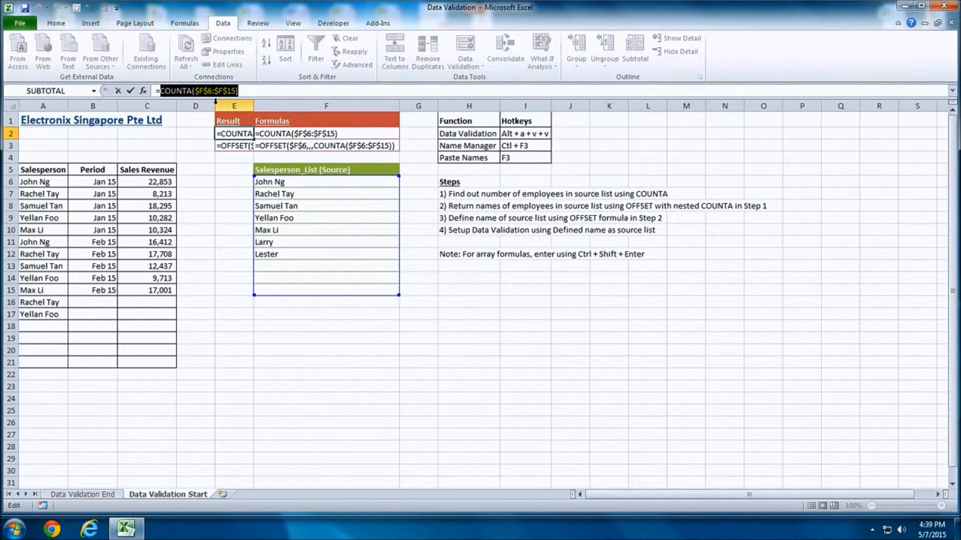
{"action": "key", "text": "Escape"}
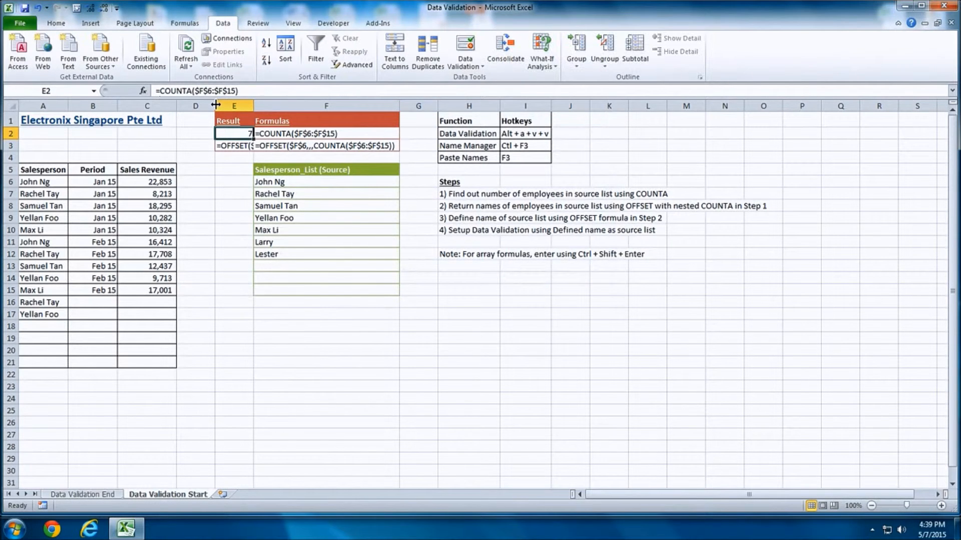
{"action": "key", "text": "Down"}
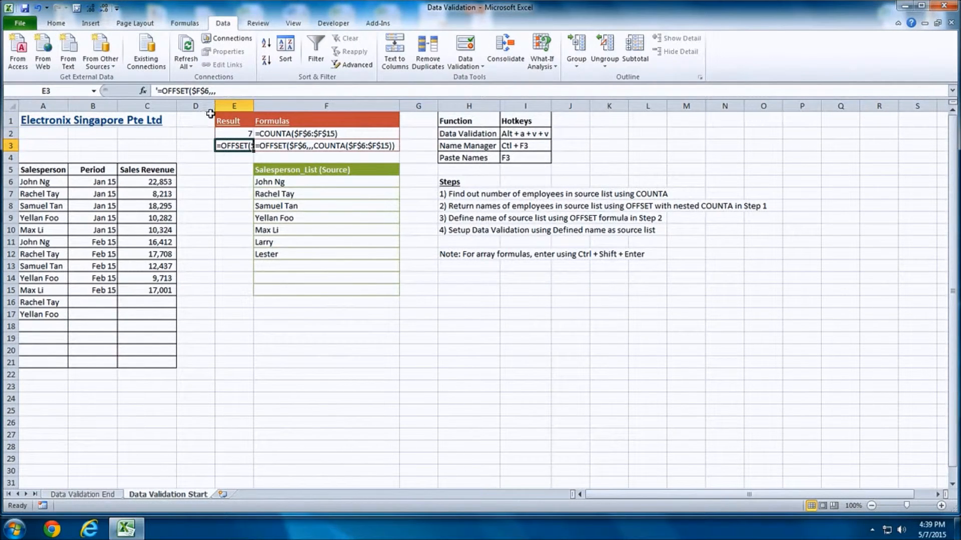
{"action": "key", "text": "F2"}
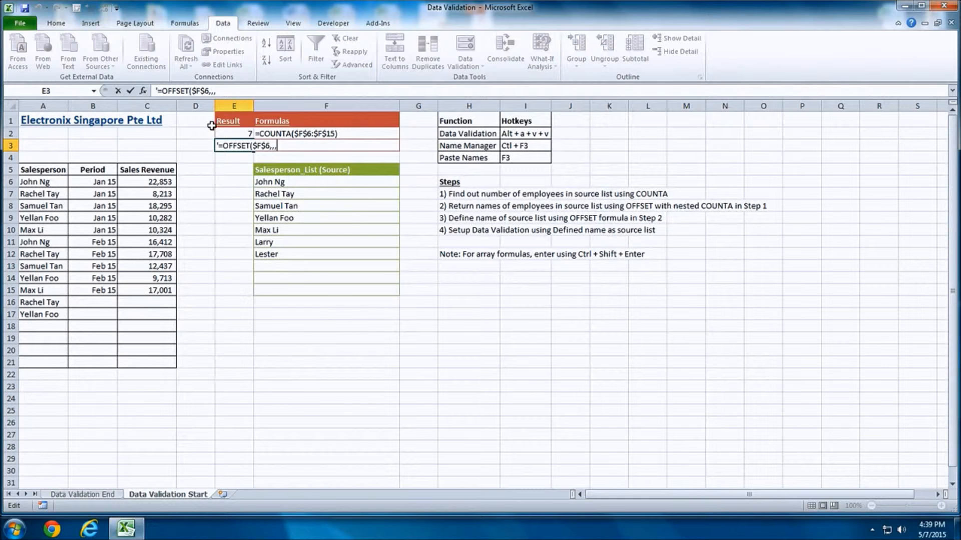
{"action": "key", "text": "ctrl+v"}
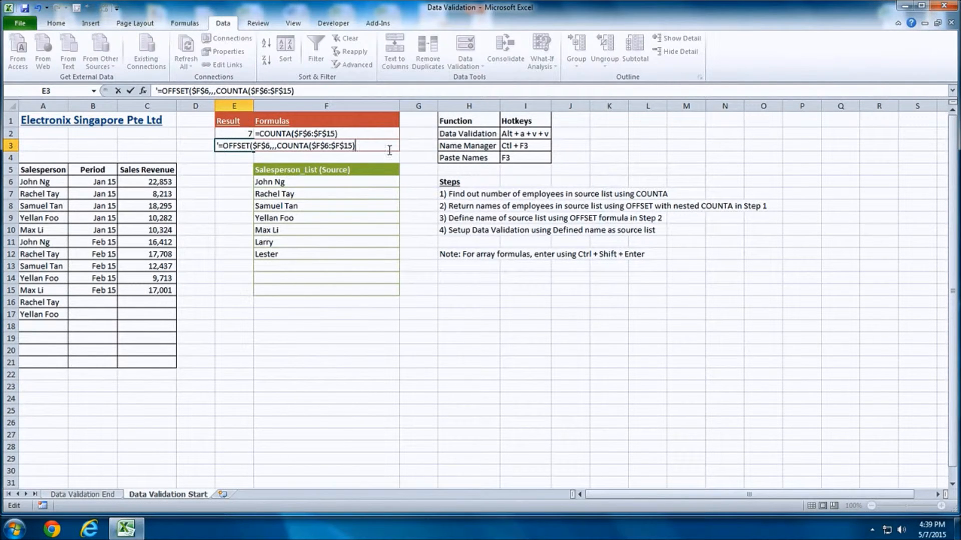
Remove the leading apostrophe in E3 and close the formula as =OFFSET($F$6,,,COUNTA($F$6:$F$15))
{"action": "left_click", "coordinate": [219, 145]}
{"action": "key", "text": "BackSpace"}
{"action": "left_click", "coordinate": [359, 146]}
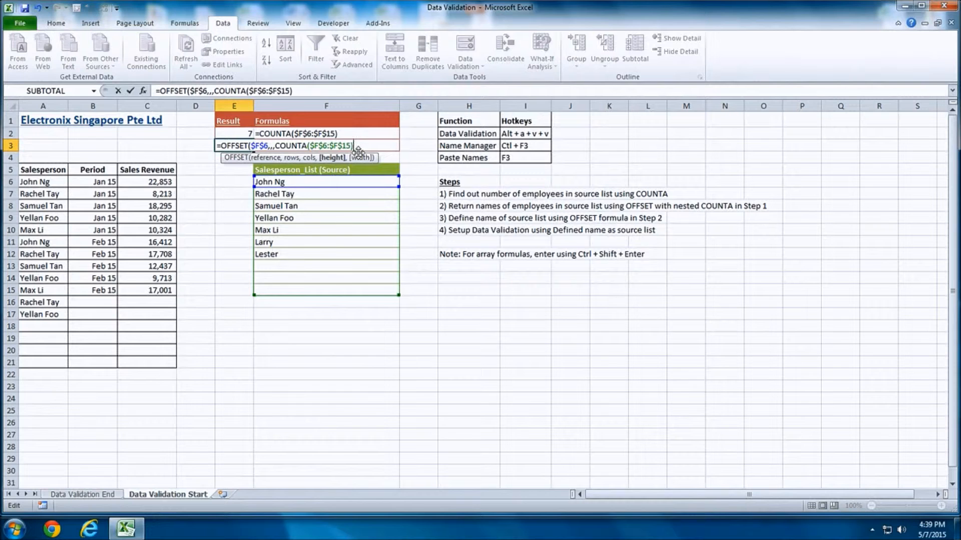
{"action": "type", "text": ","}
{"action": "key", "text": "BackSpace"}
{"action": "type", "text": ")"}
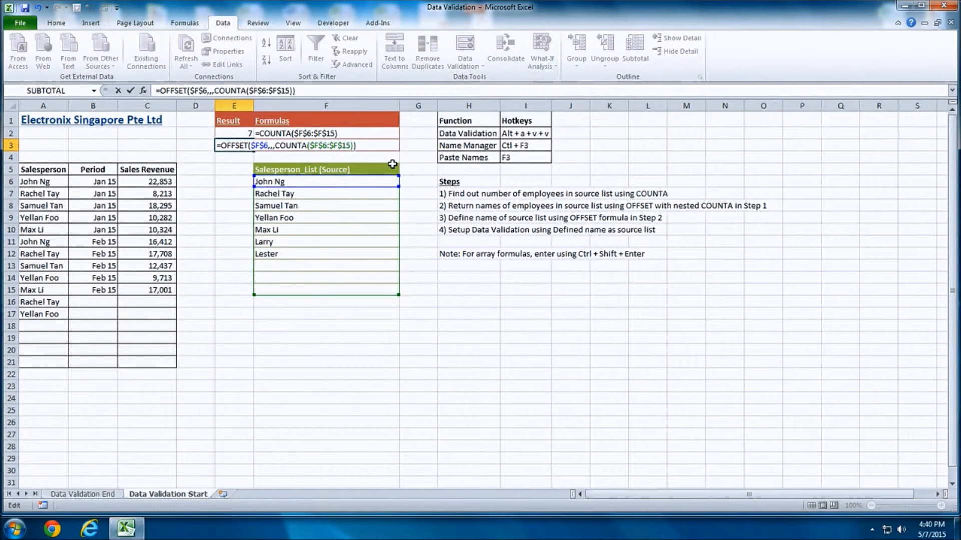
{"action": "key", "text": "Return"}
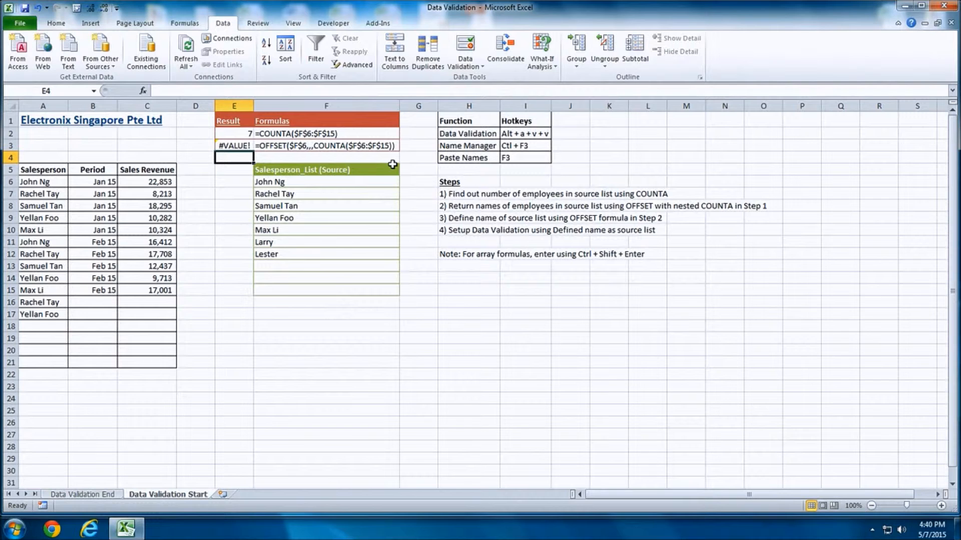
Re-enter the OFFSET formula in E3 as an array formula
{"action": "left_click", "coordinate": [247, 146]}
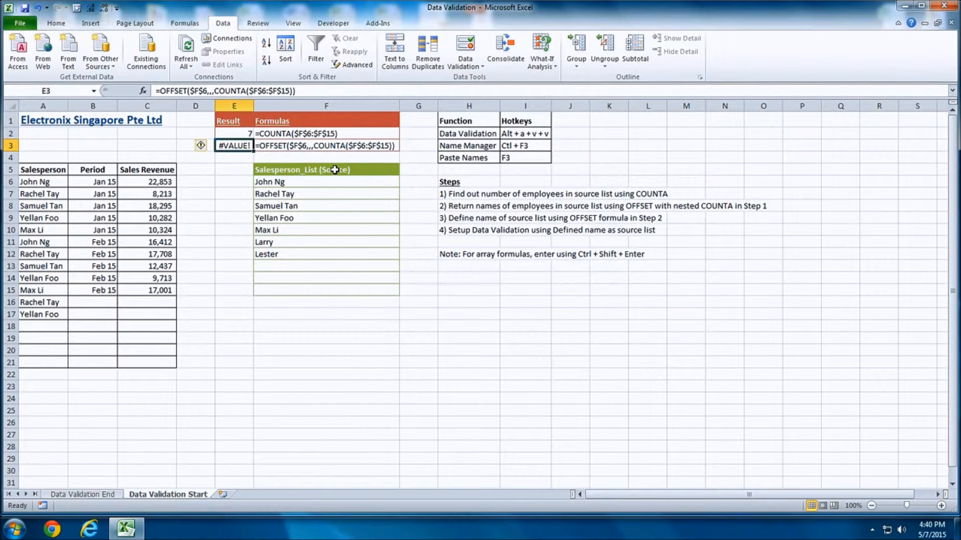
{"action": "key", "text": "F2"}
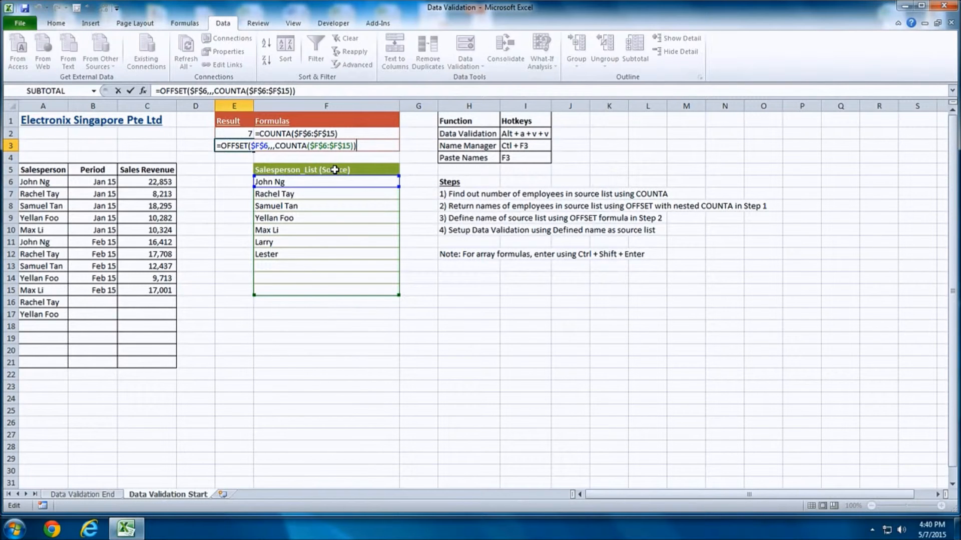
{"action": "key", "text": "ctrl+shift+Return"}
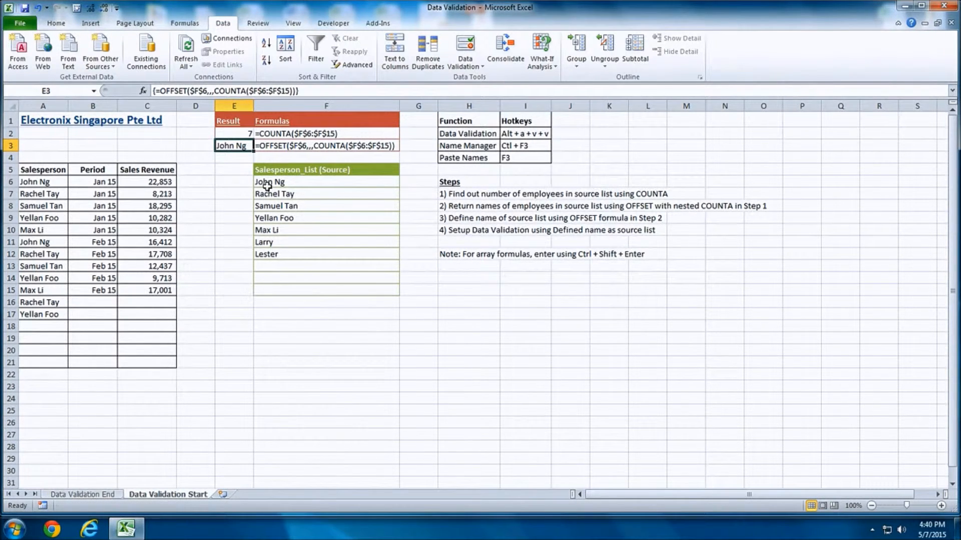
Copy the full OFFSET formula text from E3 and re-enter it as an array formula
{"action": "left_click", "coordinate": [313, 91]}
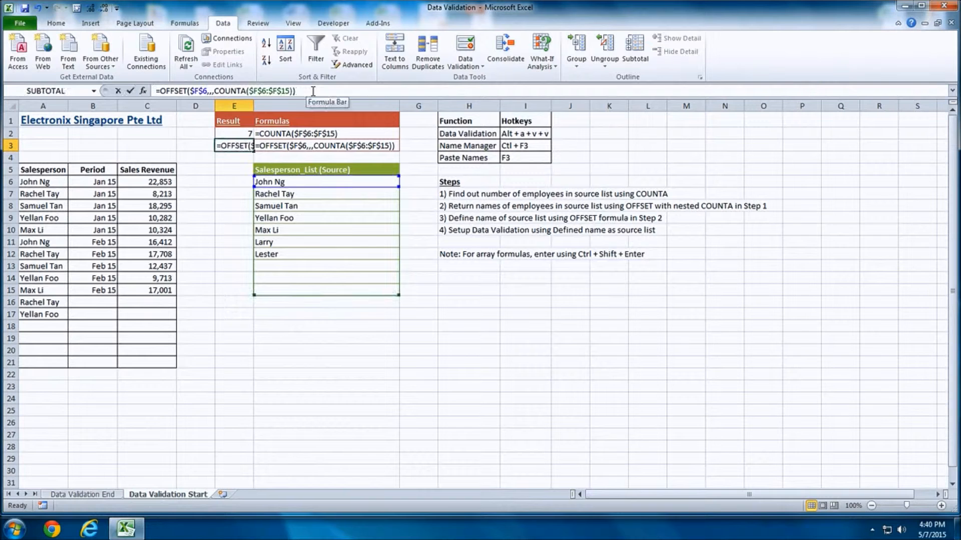
{"action": "left_click_drag", "start_coordinate": [312, 91], "coordinate": [125, 92]}
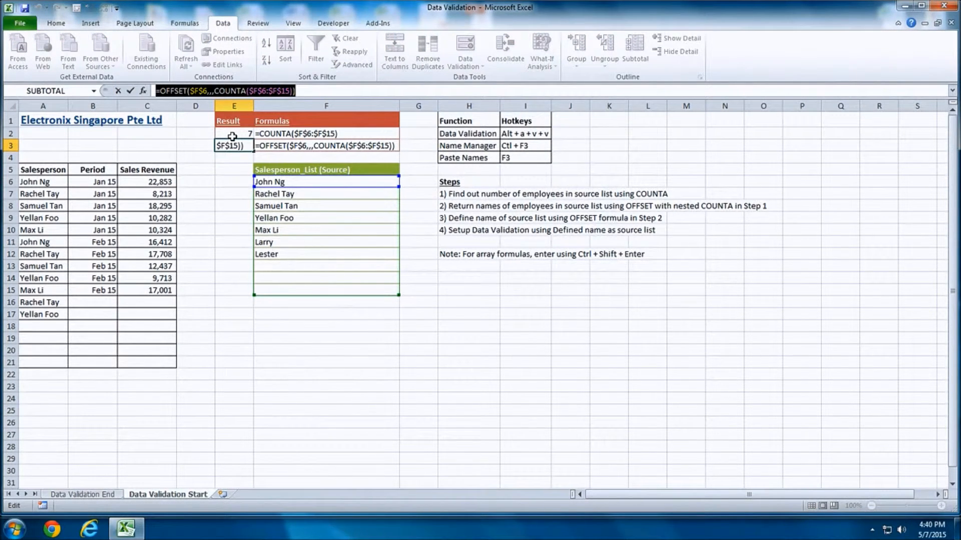
{"action": "key", "text": "ctrl+shift+Return"}
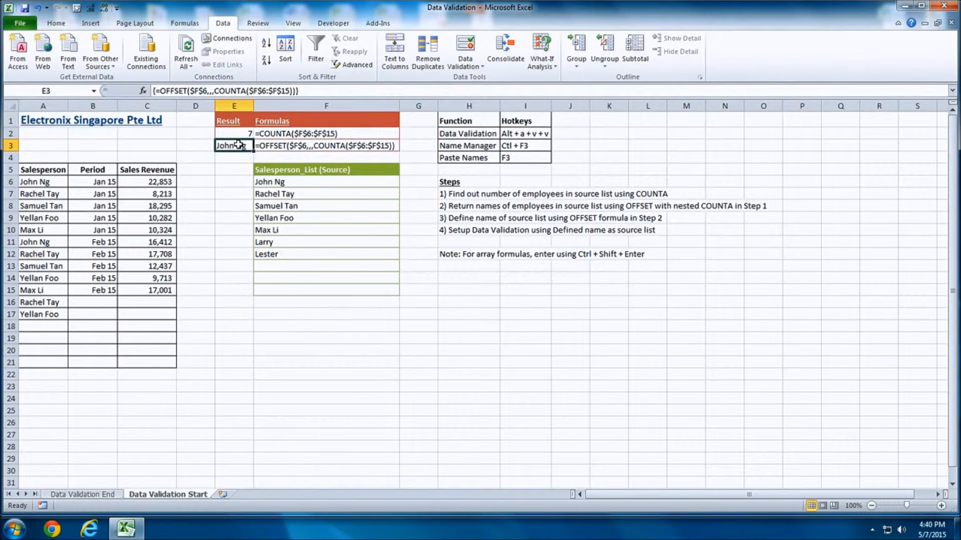
Define a workbook-scoped name Salespersons that refers to =OFFSET($F$6,,,COUNTA($F$6:$F$15))
{"action": "left_click", "coordinate": [183, 25]}
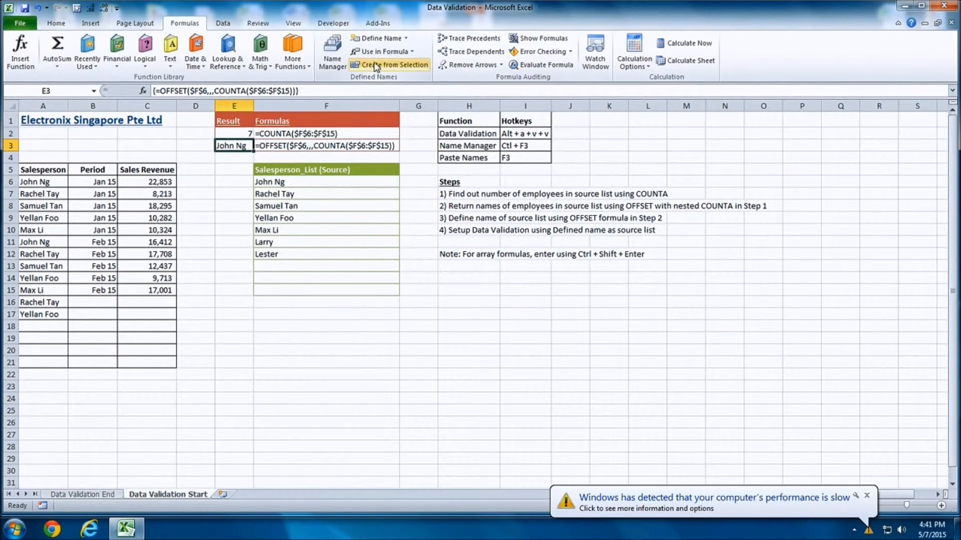
{"action": "left_click", "coordinate": [376, 38]}
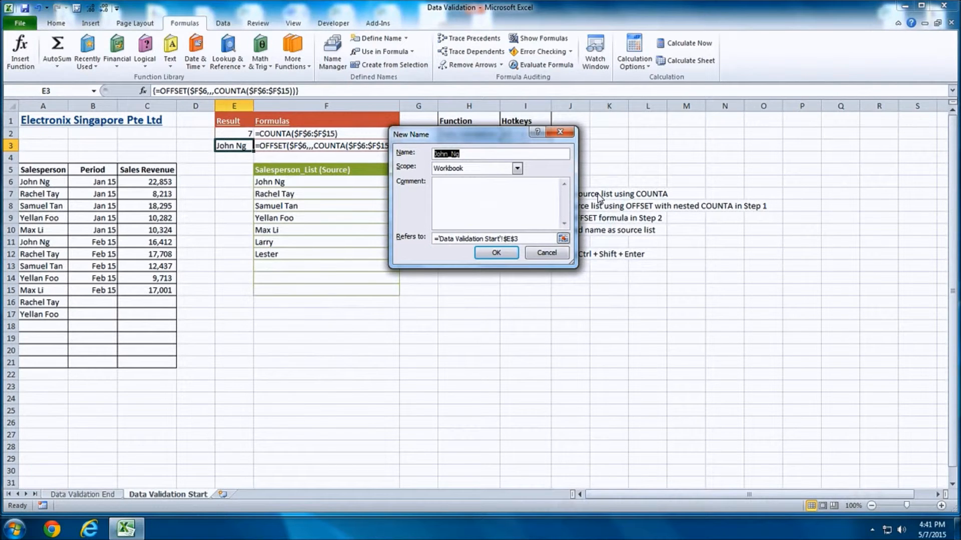
{"action": "type", "text": "Salespersons"}
{"action": "left_click_drag", "start_coordinate": [526, 238], "coordinate": [236, 236]}
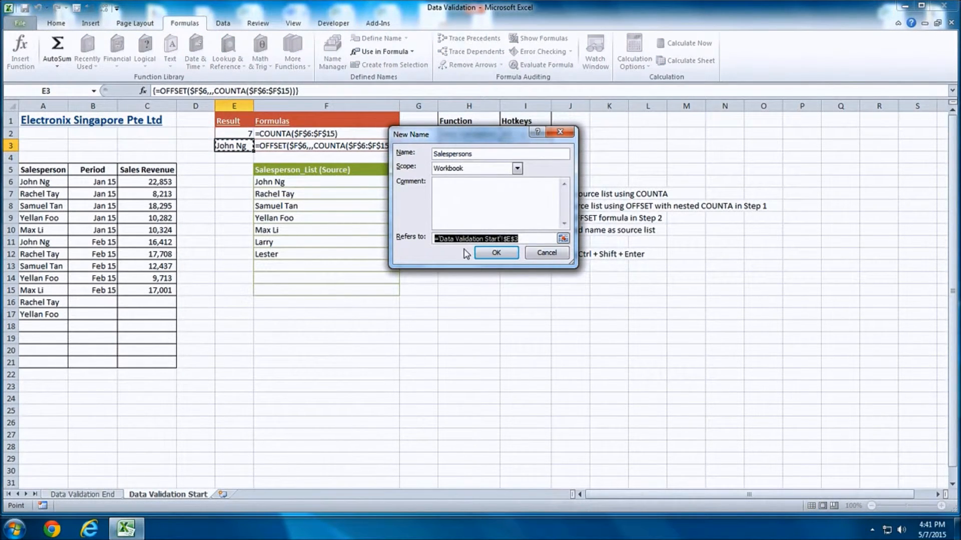
{"action": "type", "text": "=OFFSET($F$6,,,COUNTA($F$6:$F$15))"}
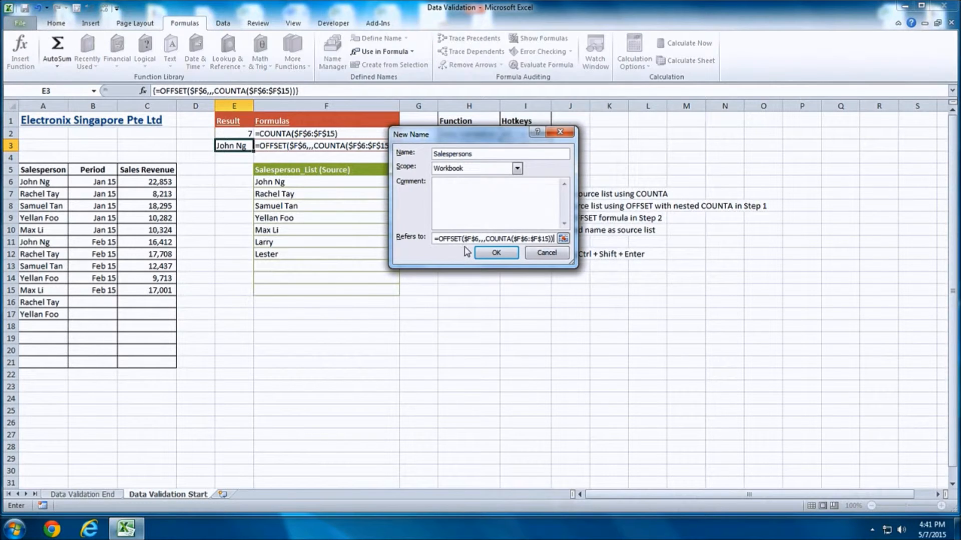
{"action": "left_click", "coordinate": [495, 253]}
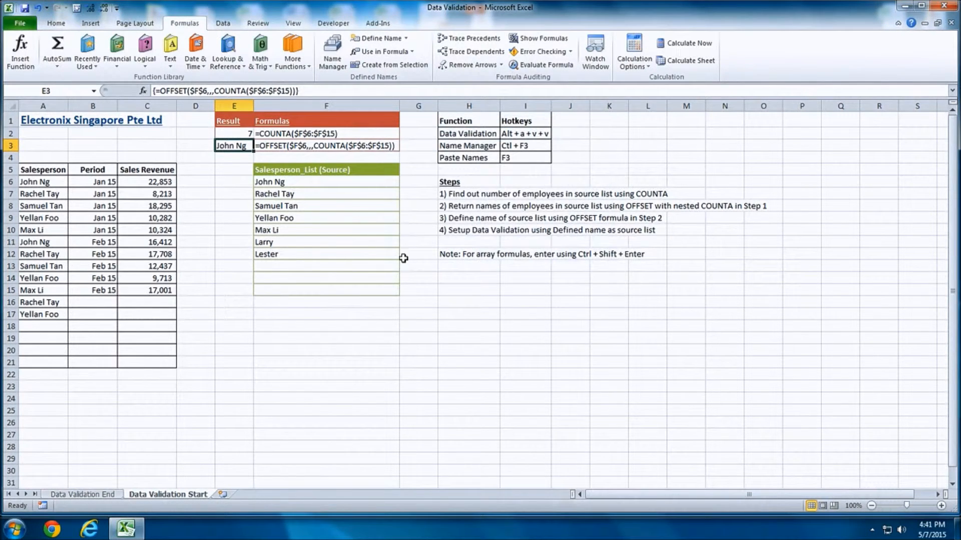
Open the Data Validation settings for the Salesperson cells A6:A21
{"action": "left_click", "coordinate": [159, 193]}
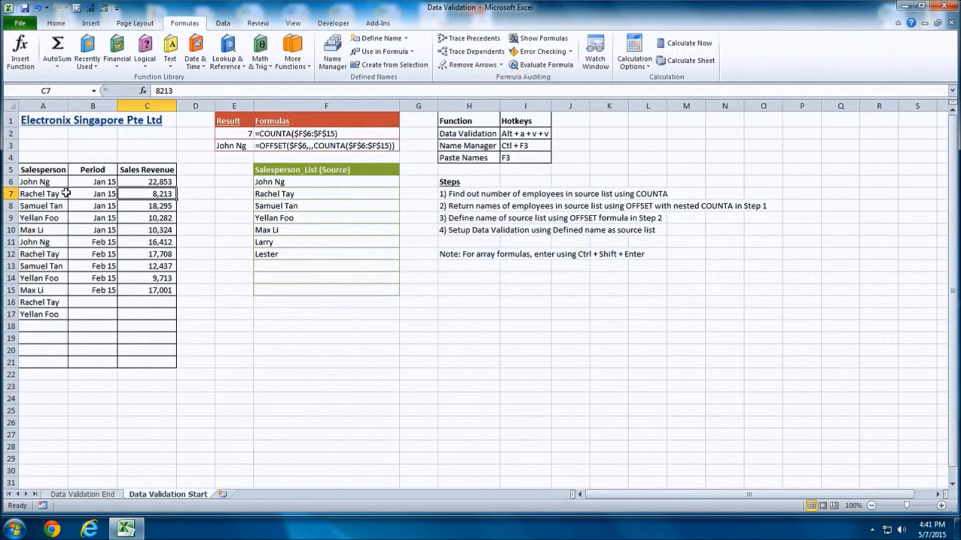
{"action": "left_click", "coordinate": [53, 182]}
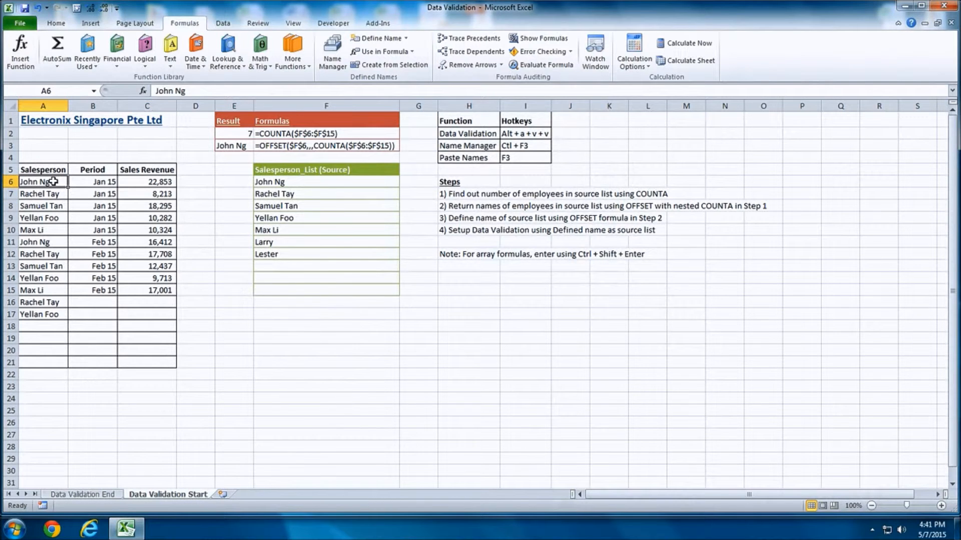
{"action": "left_click_drag", "start_coordinate": [53, 181], "coordinate": [34, 360]}
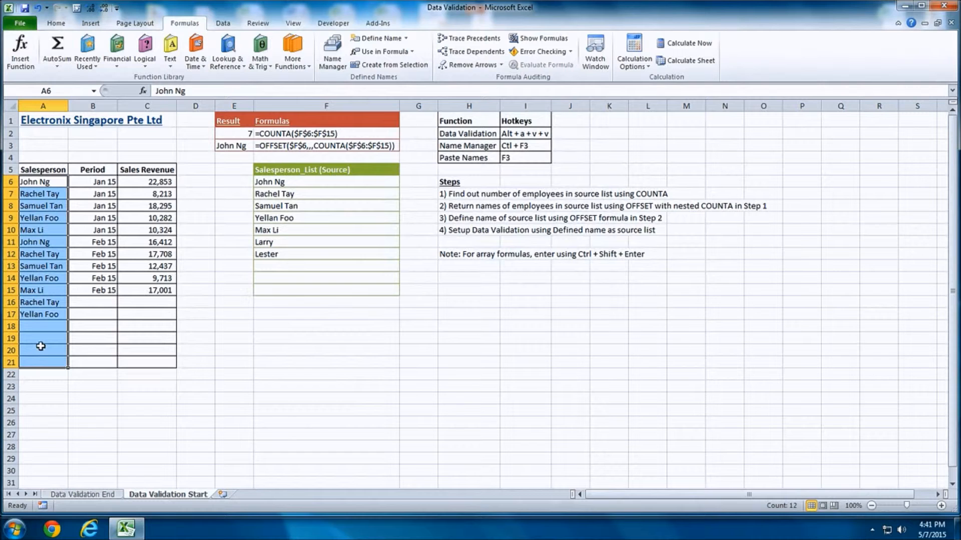
{"action": "key", "text": "alt"}
{"action": "key", "text": "a"}
{"action": "key", "text": "v"}
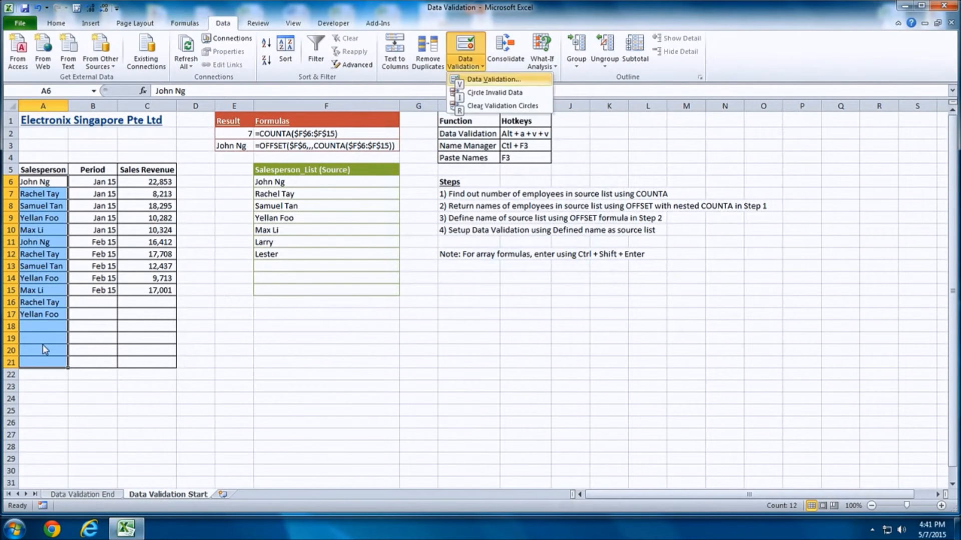
{"action": "key", "text": "v"}
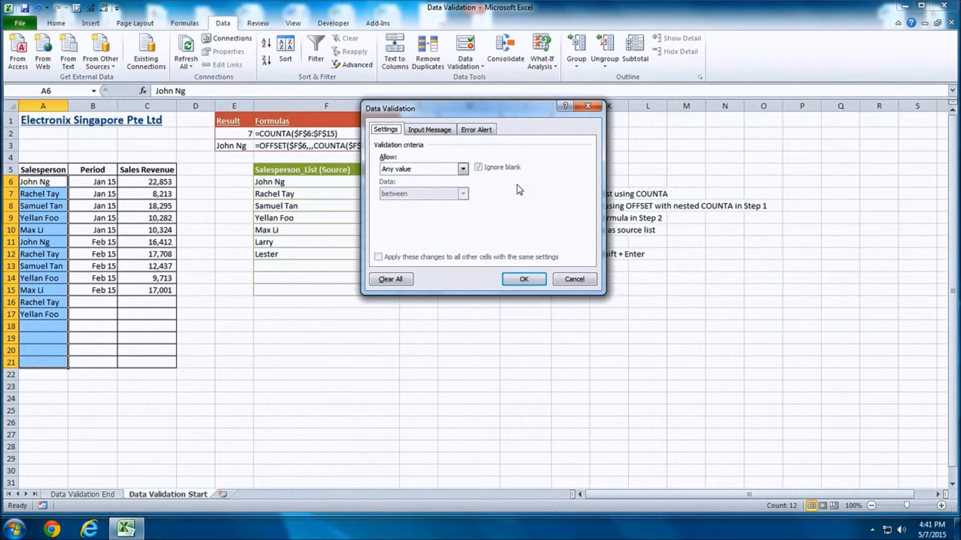
Restrict the selected Salesperson cells to a List validation with the defined name =Salespersons as its source
{"action": "left_click", "coordinate": [395, 171]}
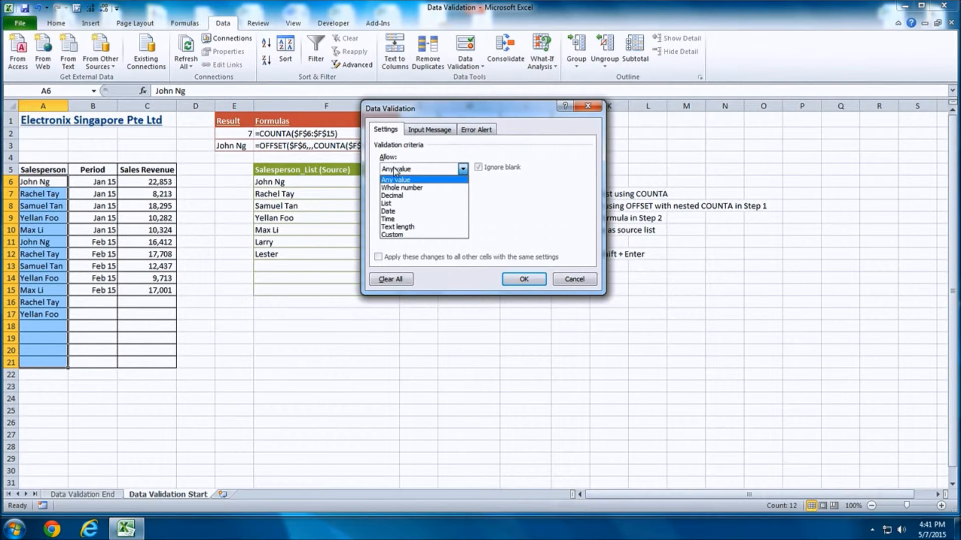
{"action": "left_click", "coordinate": [395, 200]}
{"action": "left_click", "coordinate": [421, 219]}
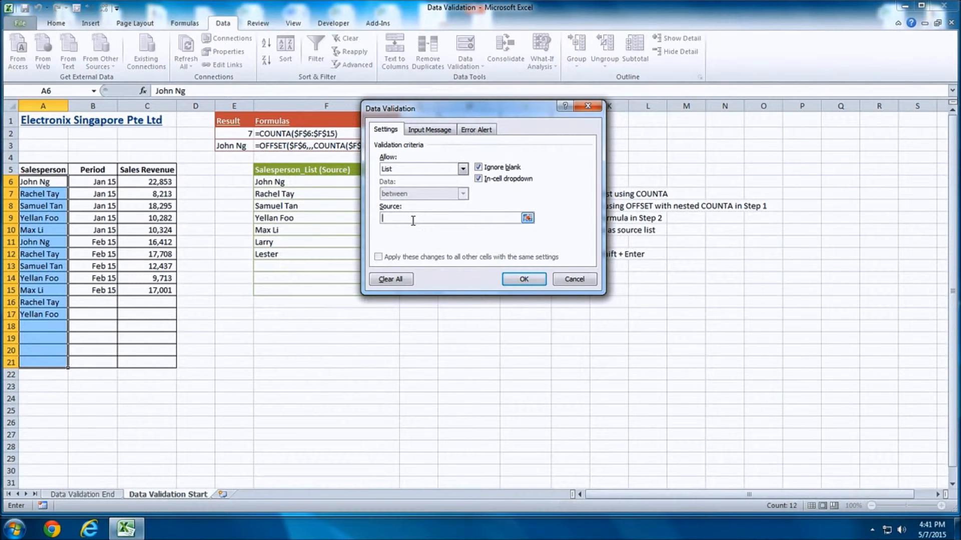
{"action": "key", "text": "F3"}
{"action": "left_click_drag", "start_coordinate": [445, 140], "coordinate": [551, 103]}
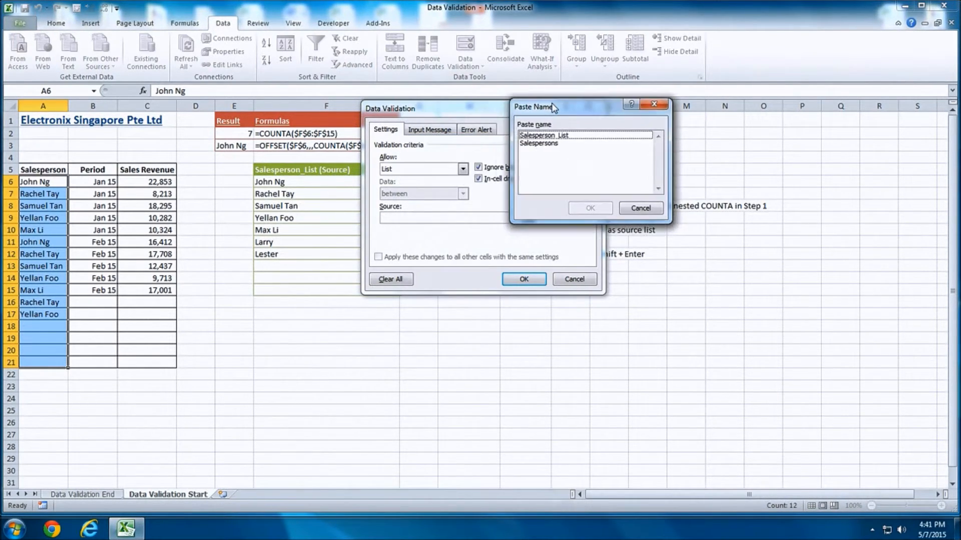
{"action": "double_click", "coordinate": [547, 143]}
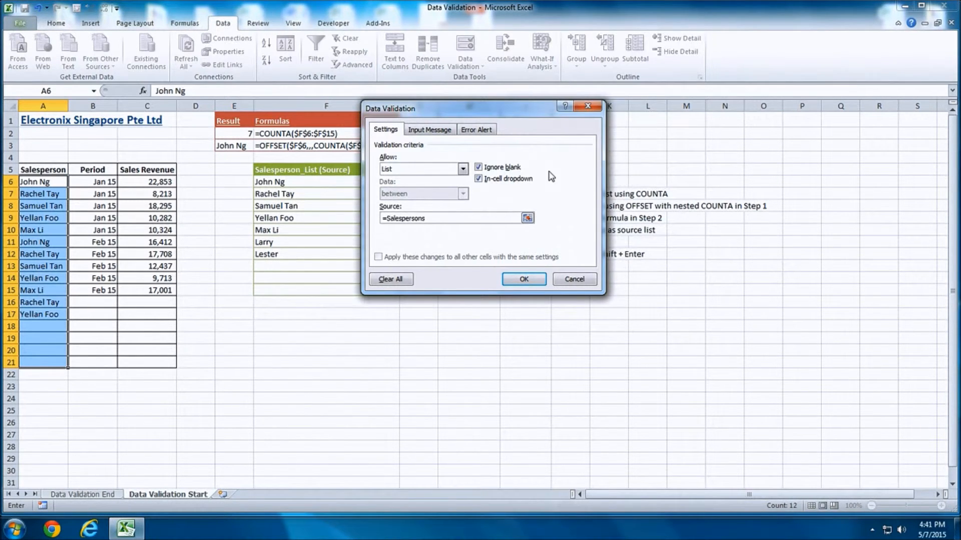
{"action": "left_click", "coordinate": [521, 279]}
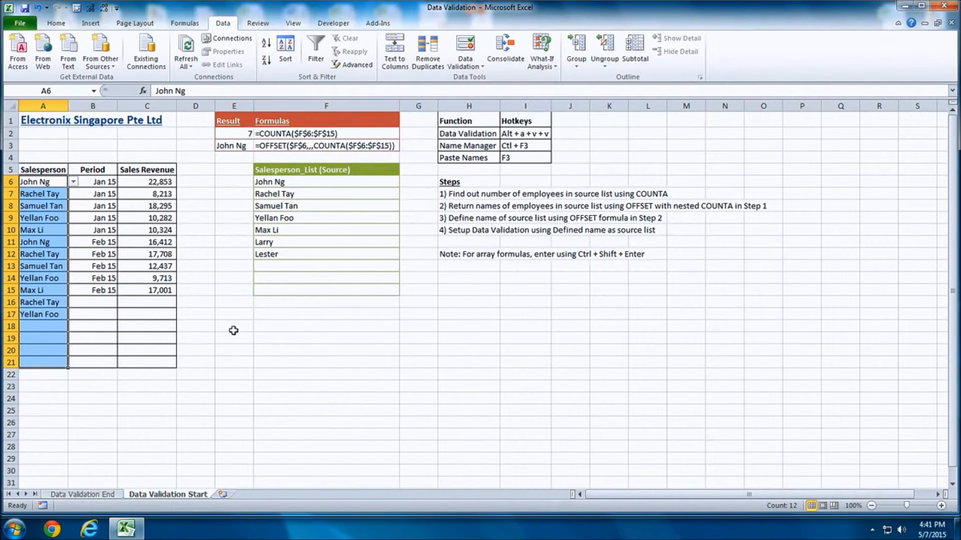
Fill A18 with the fifth salesperson and A19 with the last salesperson offered by their dropdown lists
{"action": "left_click", "coordinate": [51, 324]}
{"action": "left_click", "coordinate": [73, 327]}
{"action": "left_click", "coordinate": [53, 368]}
{"action": "left_click", "coordinate": [62, 337]}
{"action": "left_click", "coordinate": [73, 338]}
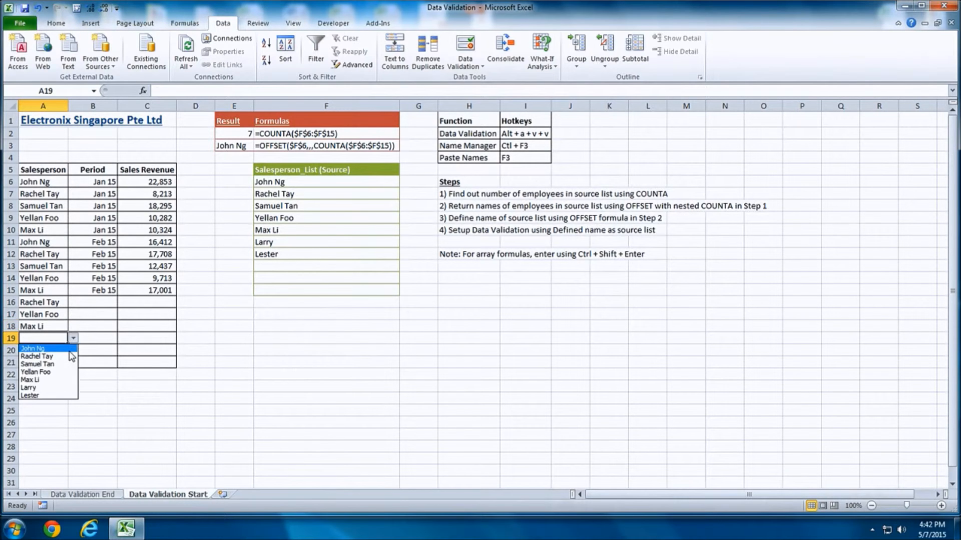
{"action": "left_click", "coordinate": [54, 395]}
Add a new salesperson's name to the source list in F13 and choose it from the dropdown in A20
{"action": "left_click", "coordinate": [315, 270]}
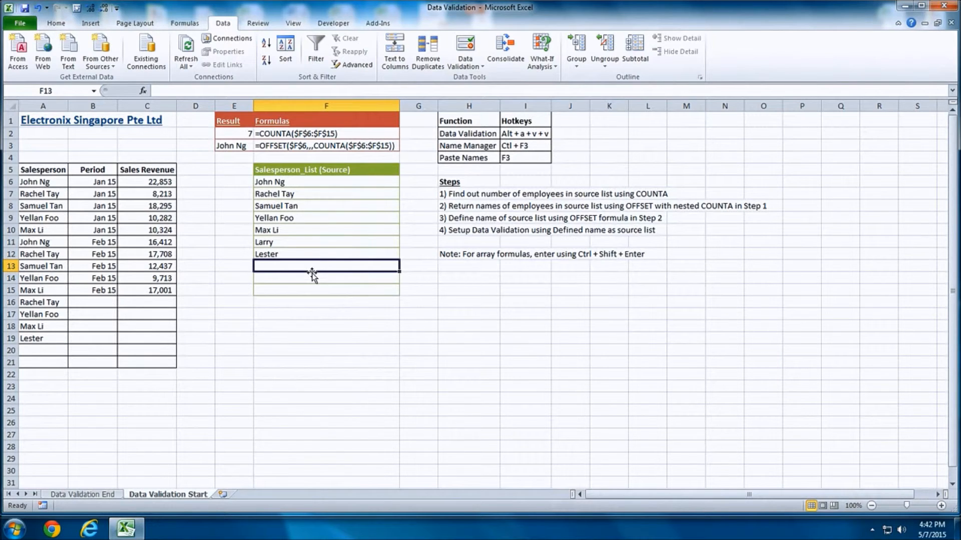
{"action": "type", "text": "David"}
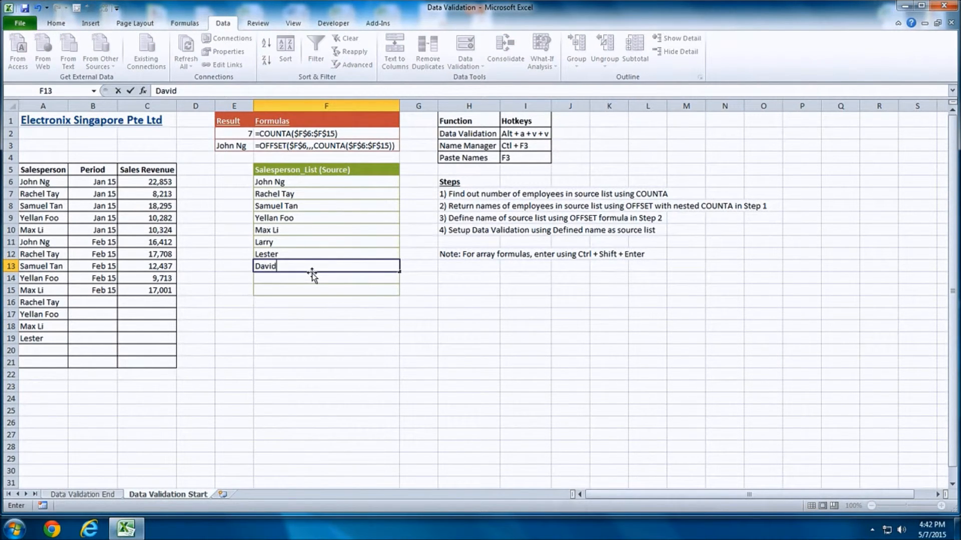
{"action": "key", "text": "Return"}
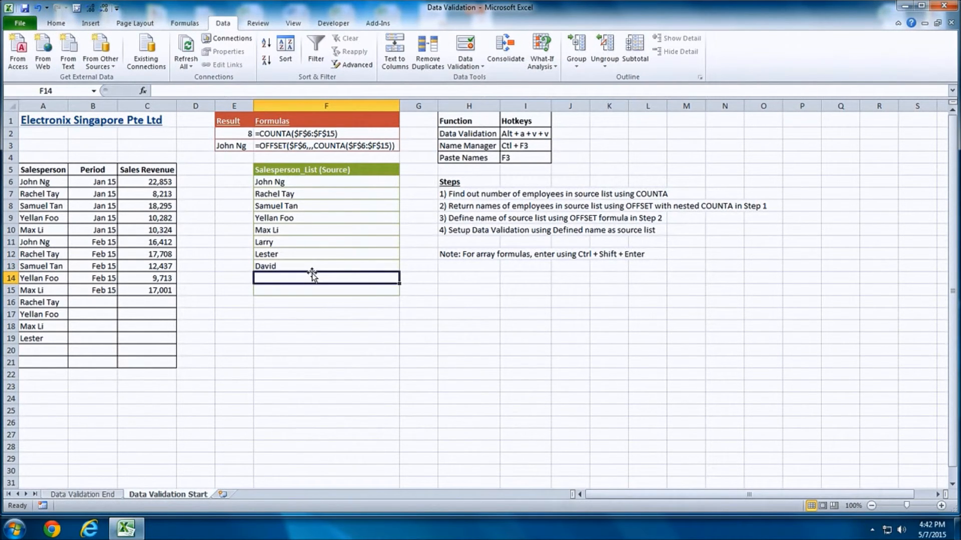
{"action": "left_click", "coordinate": [40, 350]}
{"action": "left_click", "coordinate": [73, 351]}
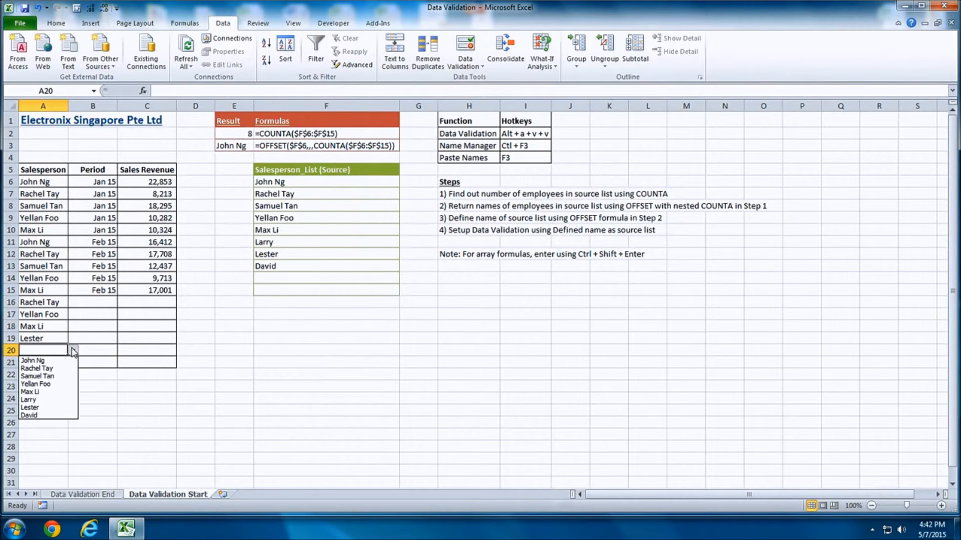
{"action": "left_click", "coordinate": [50, 415]}
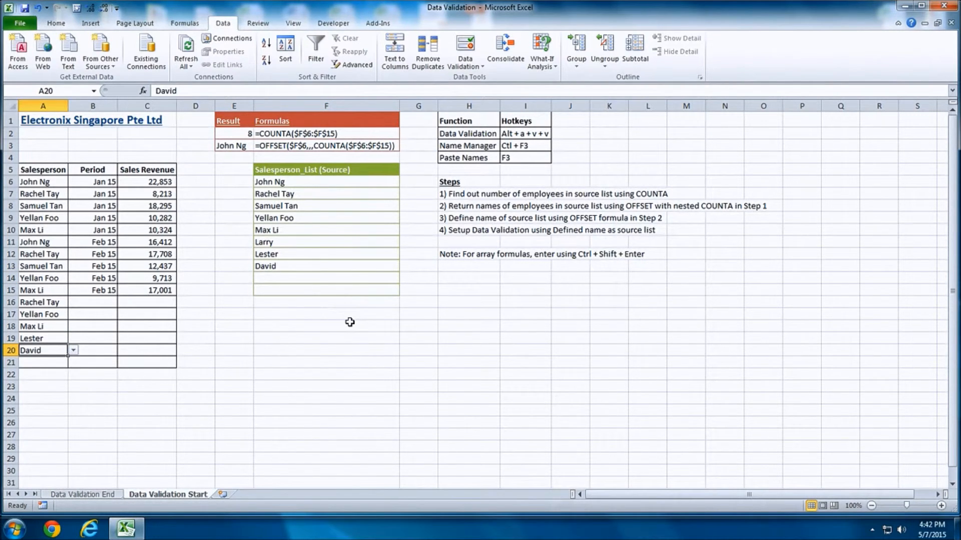
Clear the salesperson's name in F10 of the source list and check the dropdown choices in A21 without picking one
{"action": "left_click", "coordinate": [304, 225]}
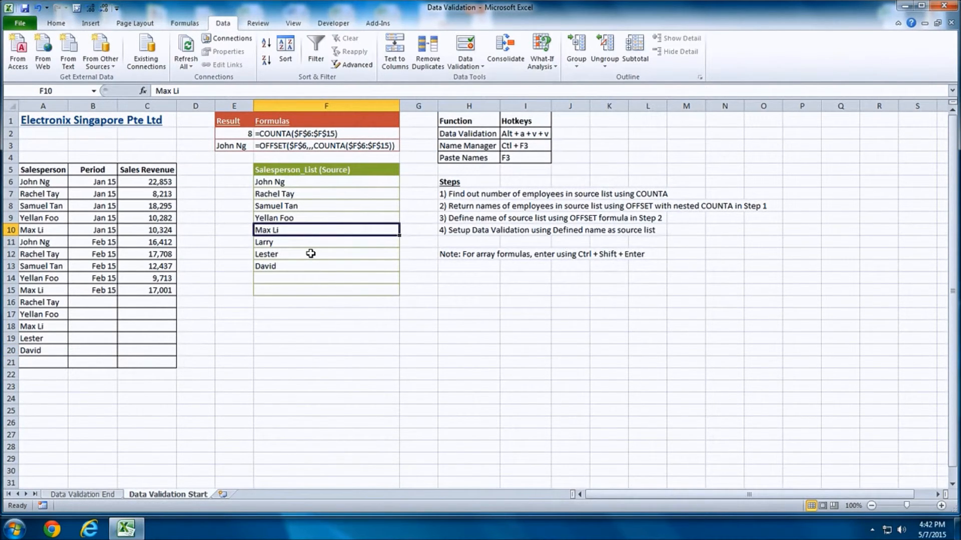
{"action": "key", "text": "Delete"}
{"action": "left_click_drag", "start_coordinate": [311, 182], "coordinate": [307, 290]}
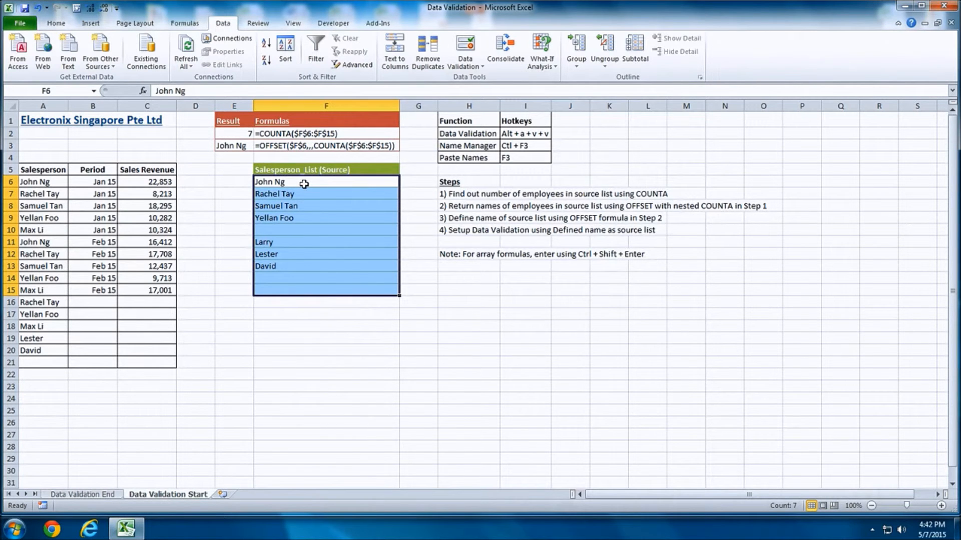
{"action": "left_click_drag", "start_coordinate": [304, 184], "coordinate": [293, 253]}
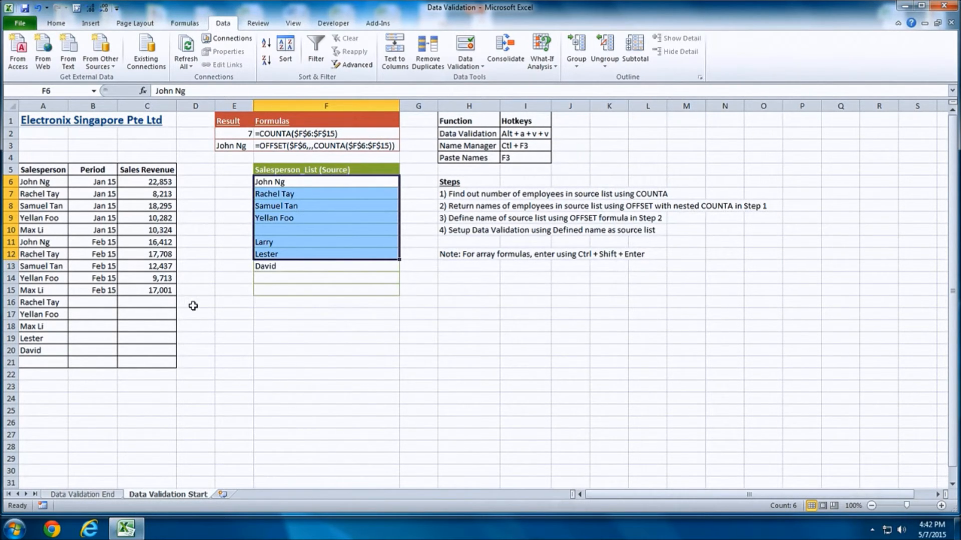
{"action": "left_click", "coordinate": [49, 365]}
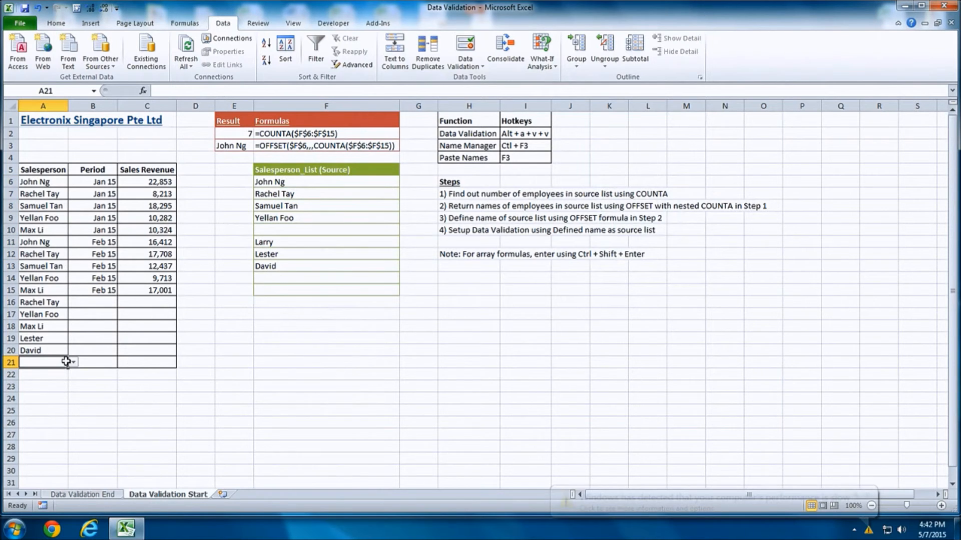
{"action": "left_click", "coordinate": [73, 362]}
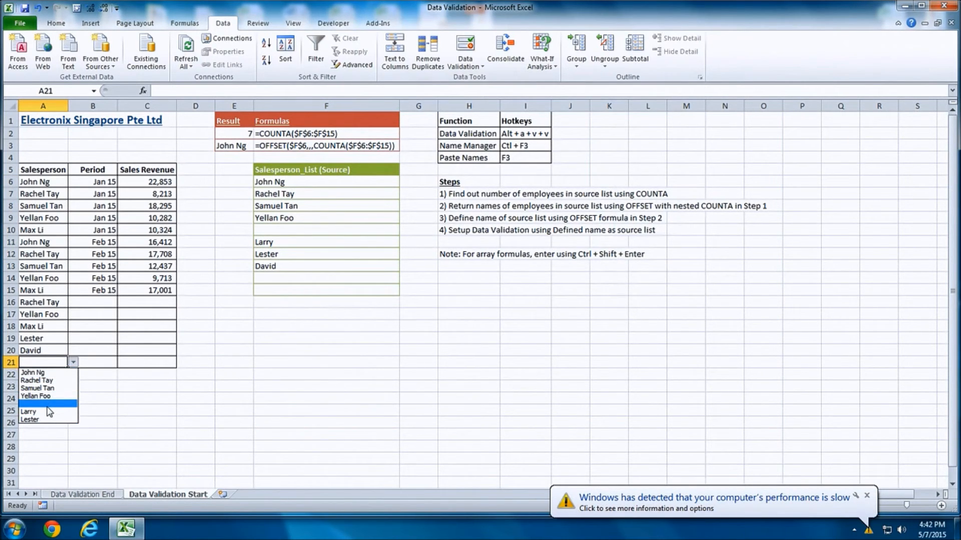
{"action": "key", "text": "Escape"}
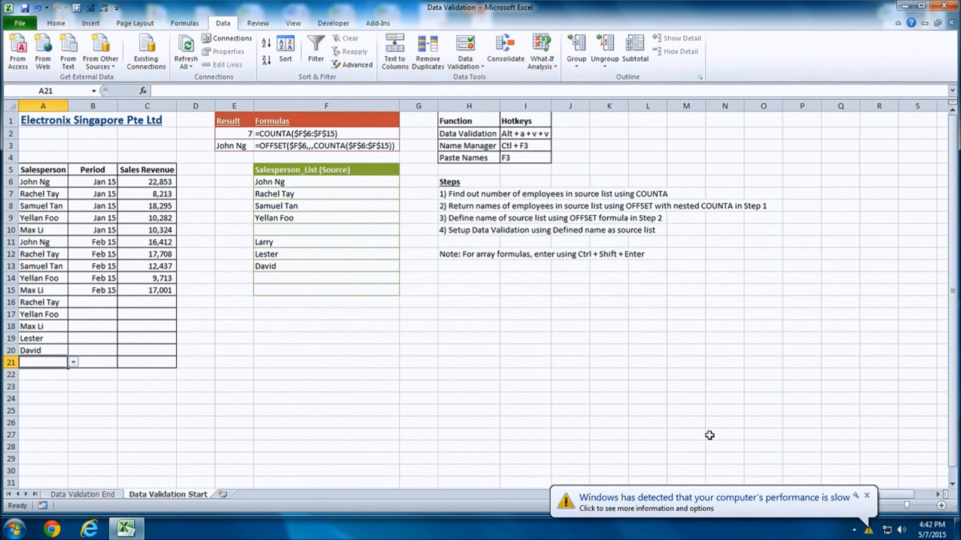